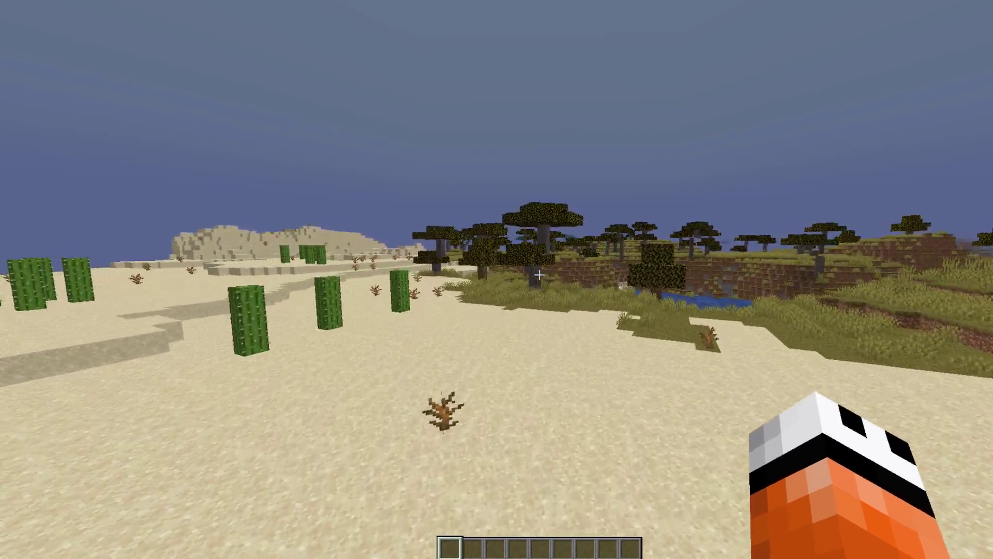
{"action": "key", "text": "w"}
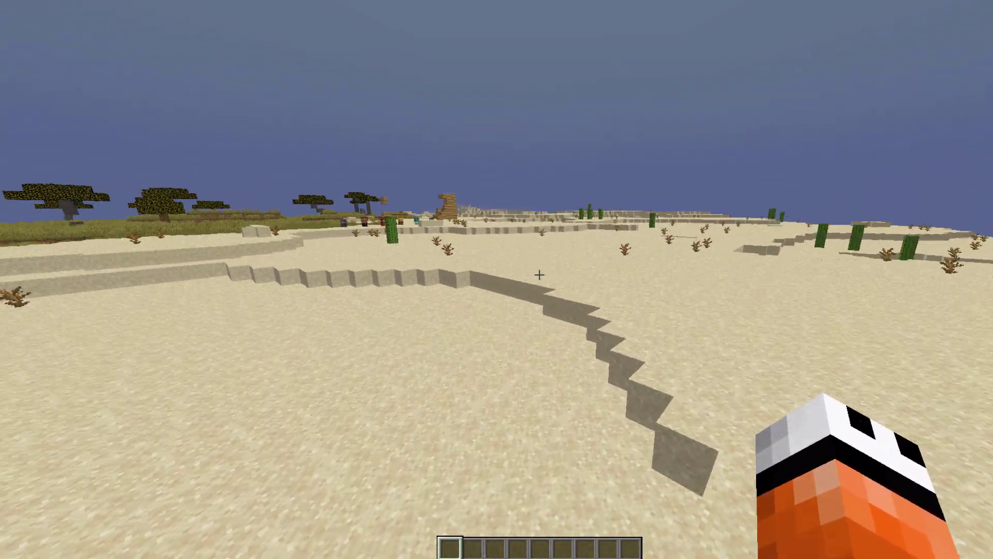
{"action": "key", "text": "w"}
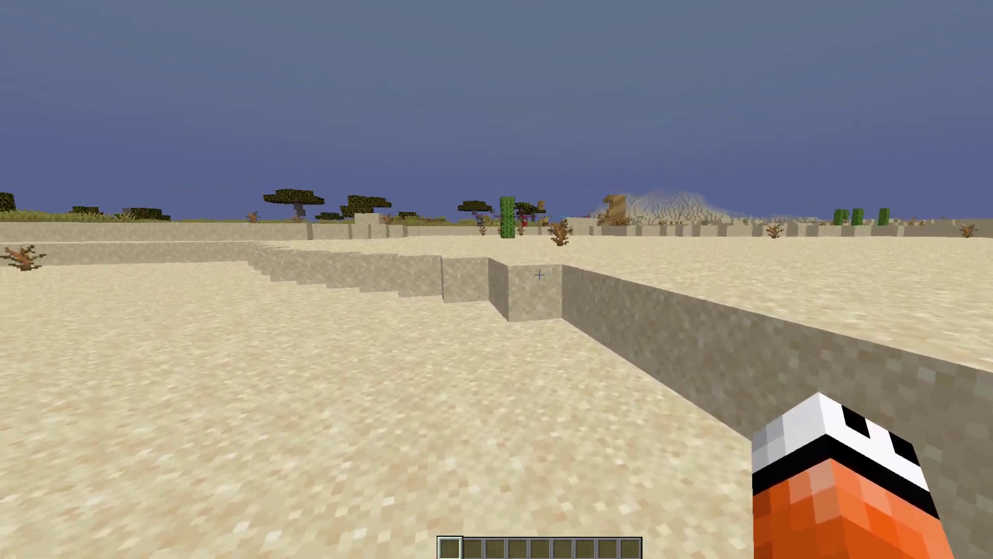
{"action": "key", "text": "w"}
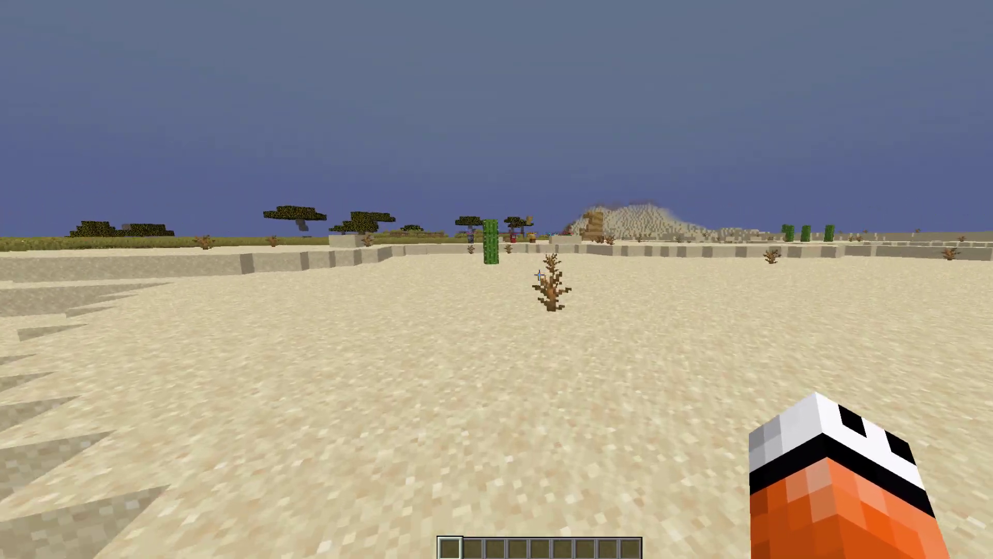
{"action": "key", "text": "w"}
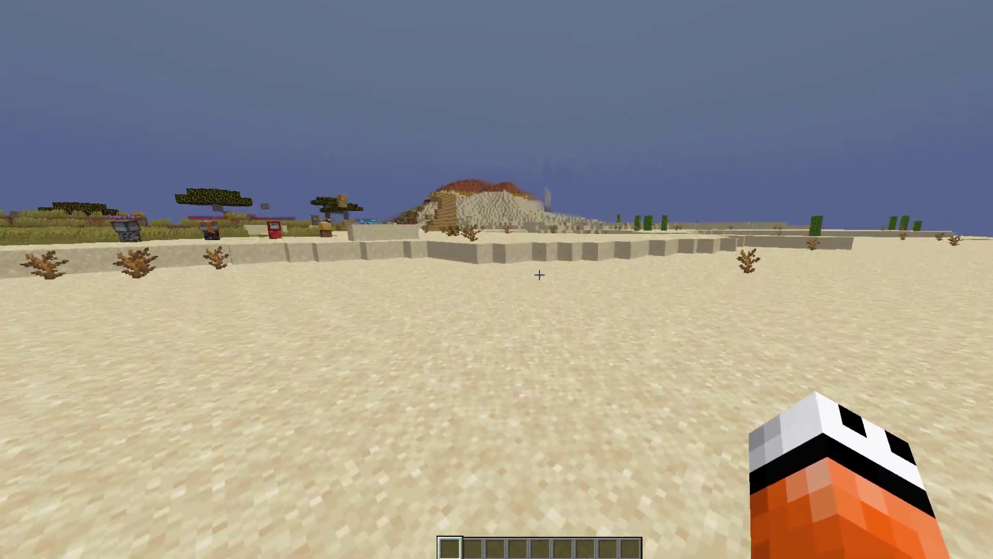
{"action": "key", "text": "w"}
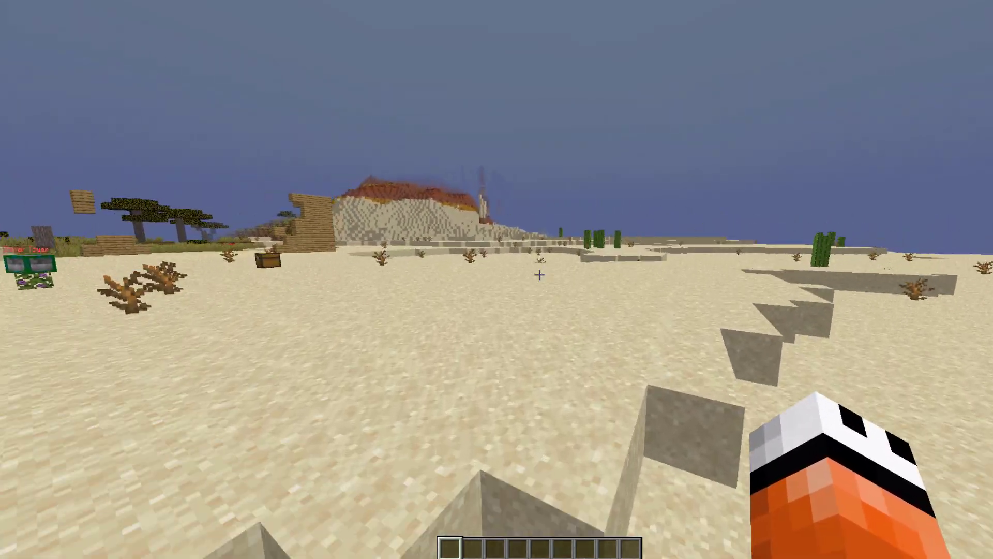
{"action": "key", "text": "w"}
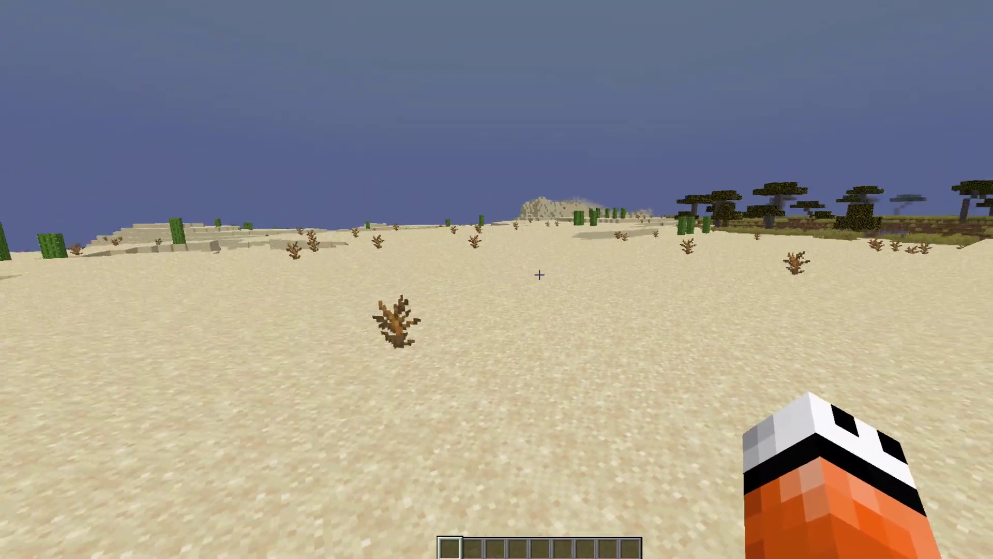
{"action": "key", "text": "w"}
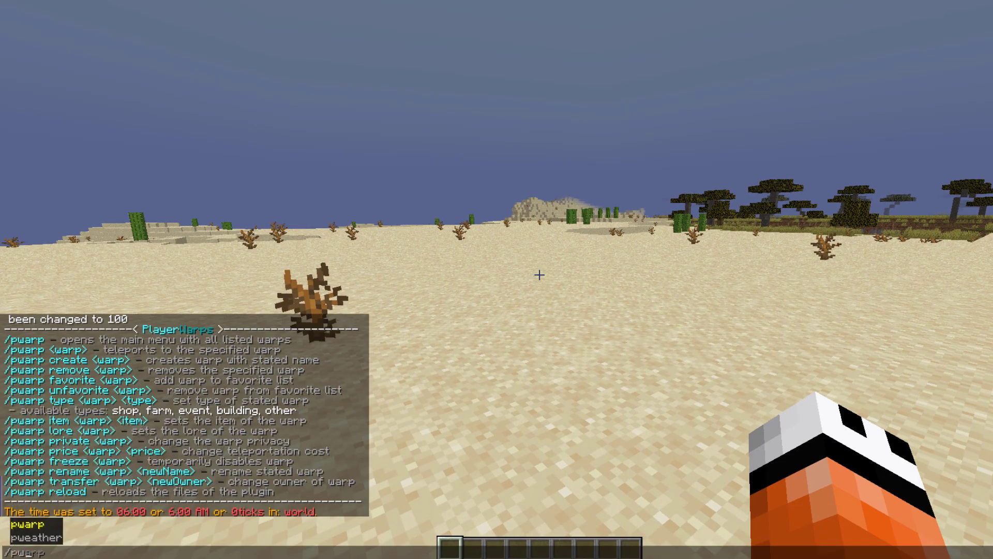
Display the PlayerWarps command help in chat with /pwarp help.
{"action": "type", "text": "pwarp hel"}
{"action": "key", "text": "Return"}
{"action": "key", "text": "w"}
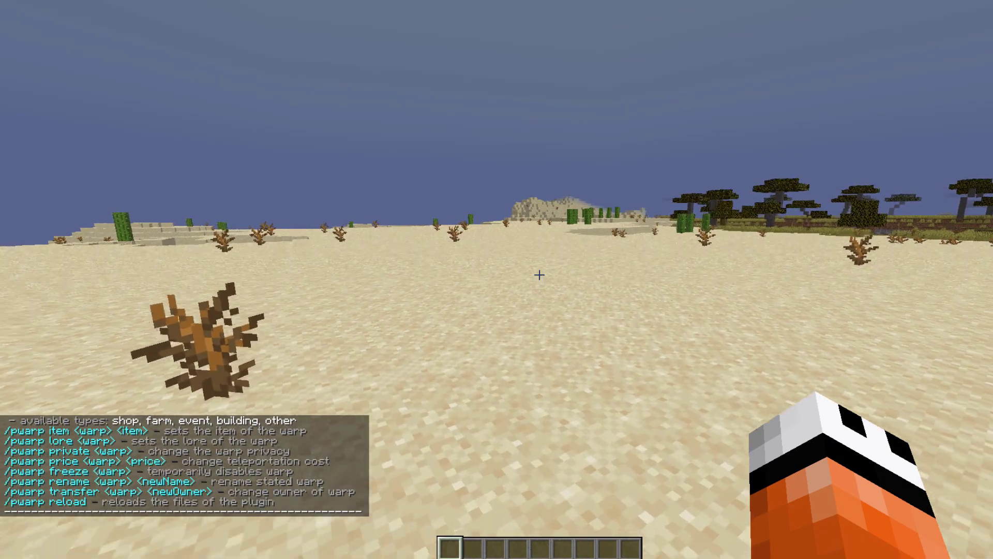
Open the player warps menu with /pwarp, view My Warps and Saved Warps, and return to the categories overview.
{"action": "type", "text": "/"}
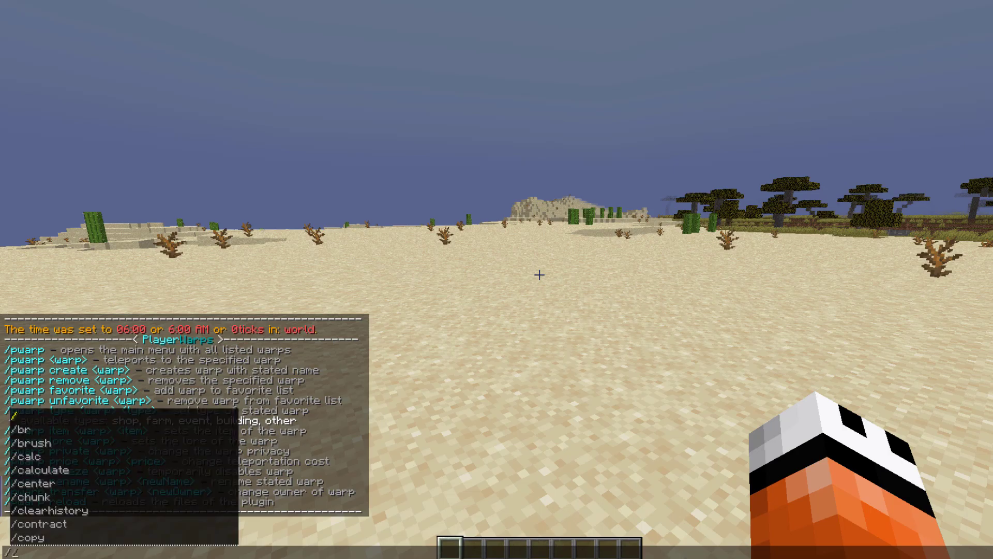
{"action": "type", "text": "pwarp"}
{"action": "key", "text": "Return"}
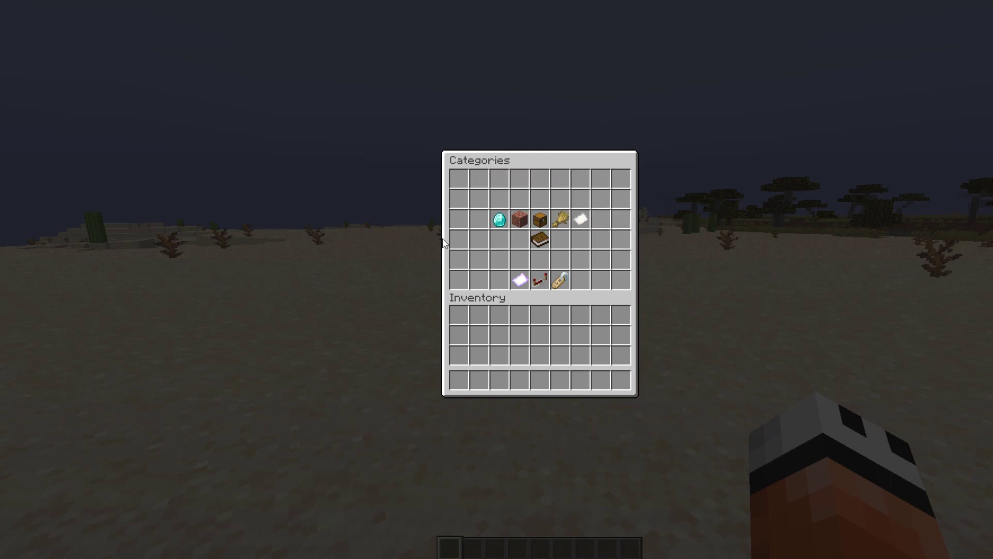
{"action": "left_click", "coordinate": [535, 281]}
{"action": "left_click", "coordinate": [540, 283]}
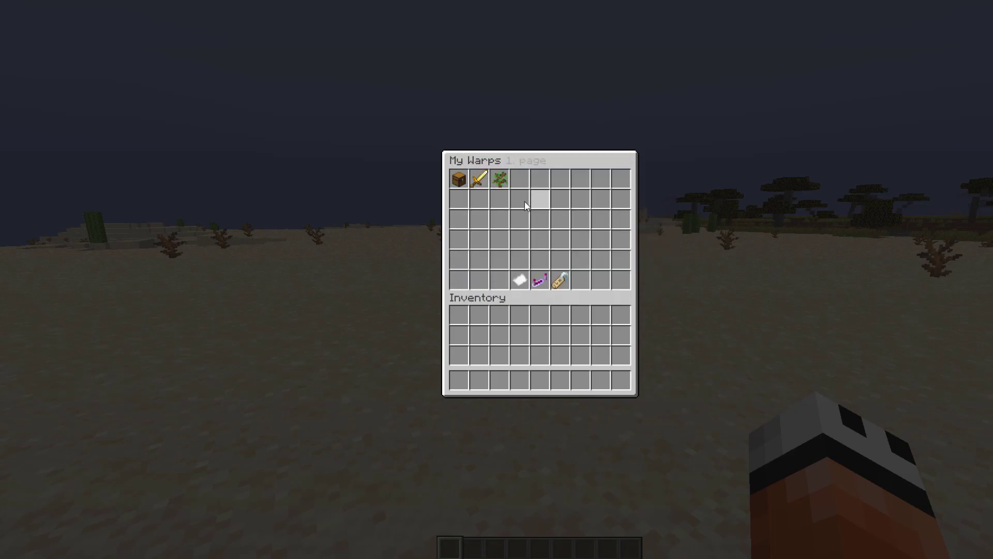
{"action": "left_click", "coordinate": [561, 281]}
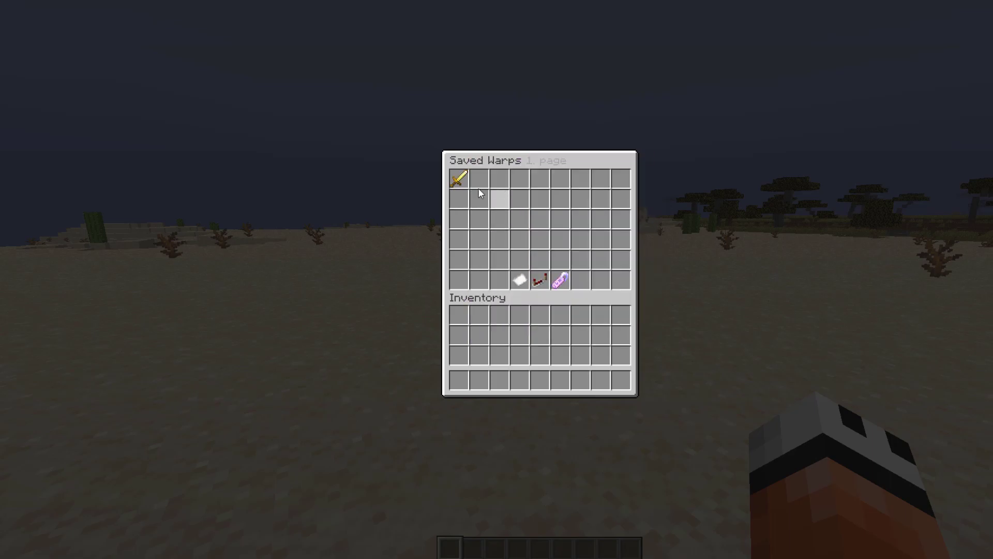
{"action": "left_click", "coordinate": [515, 283]}
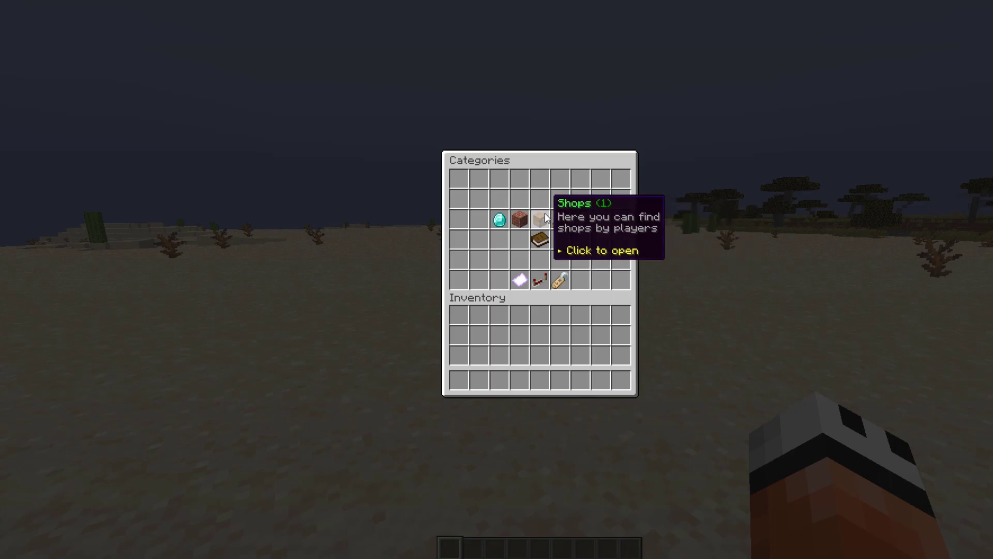
Open the list of all warps and try to give the test warp a 3-star review.
{"action": "left_click", "coordinate": [542, 236]}
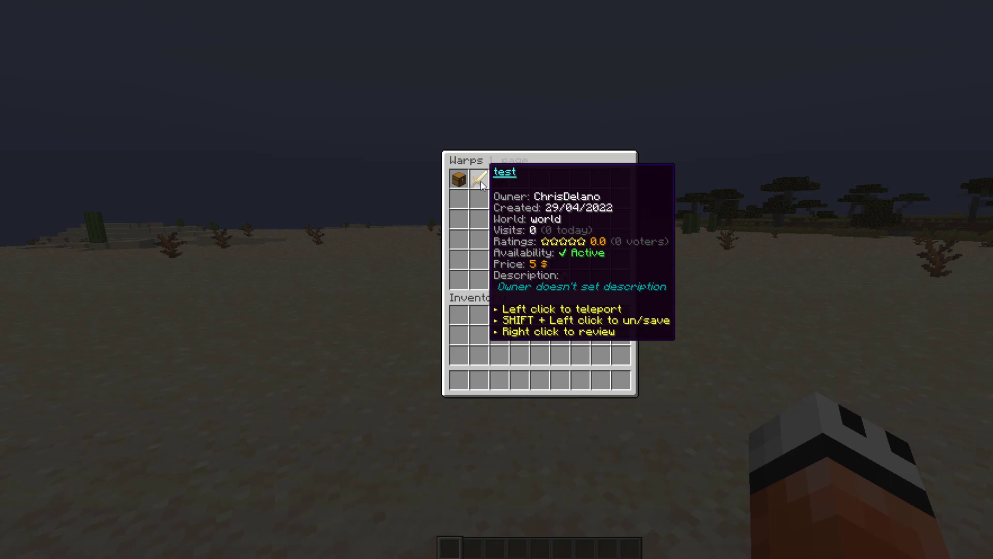
{"action": "right_click", "coordinate": [481, 185]}
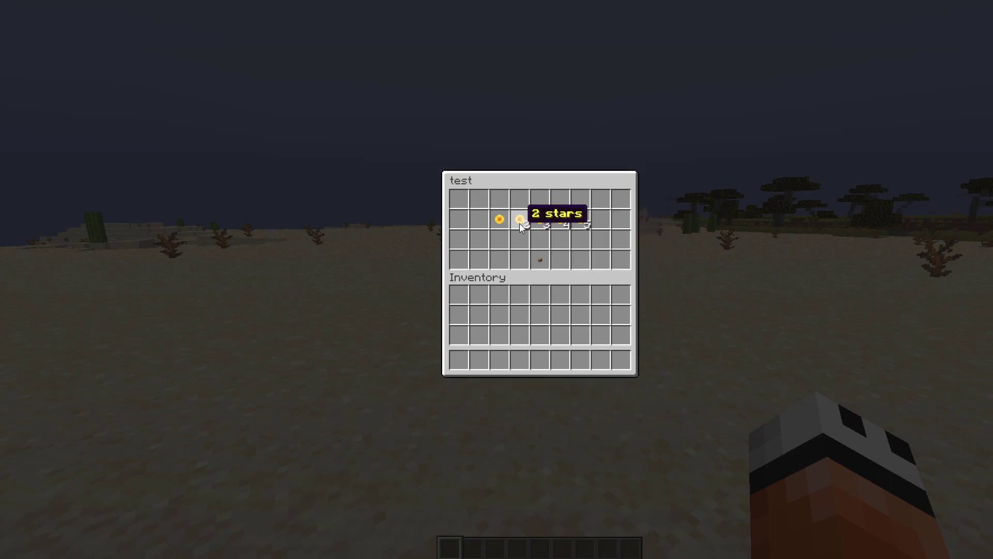
{"action": "left_click", "coordinate": [541, 217]}
Teleport to the test warp from the warps list and walk away from the arrival point.
{"action": "mouse_move", "coordinate": [479, 180]}
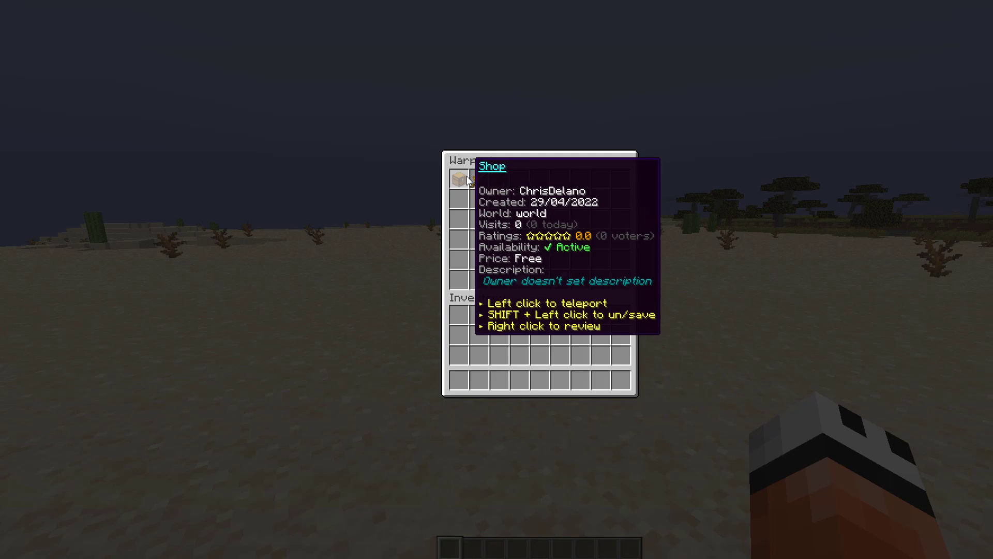
{"action": "left_click", "coordinate": [478, 179]}
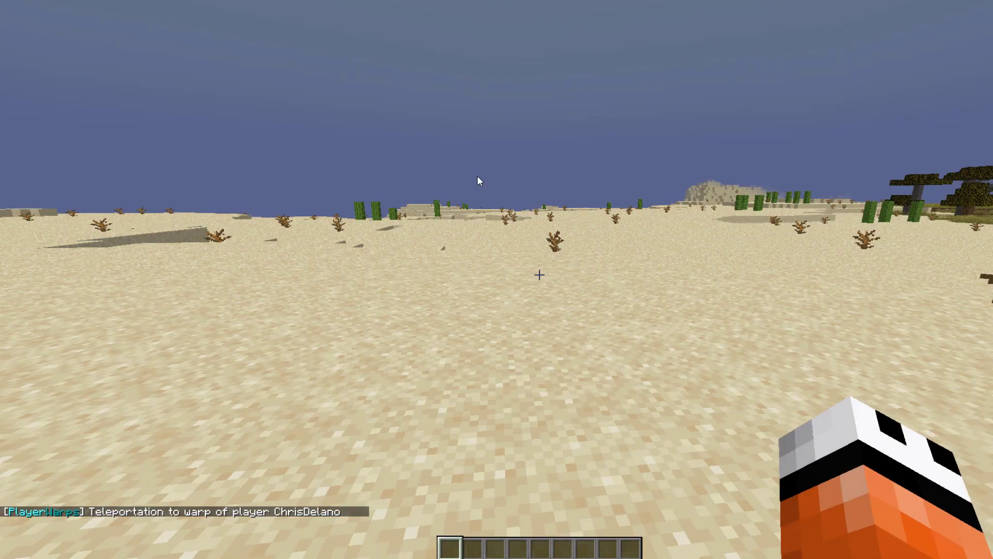
{"action": "key", "text": "w"}
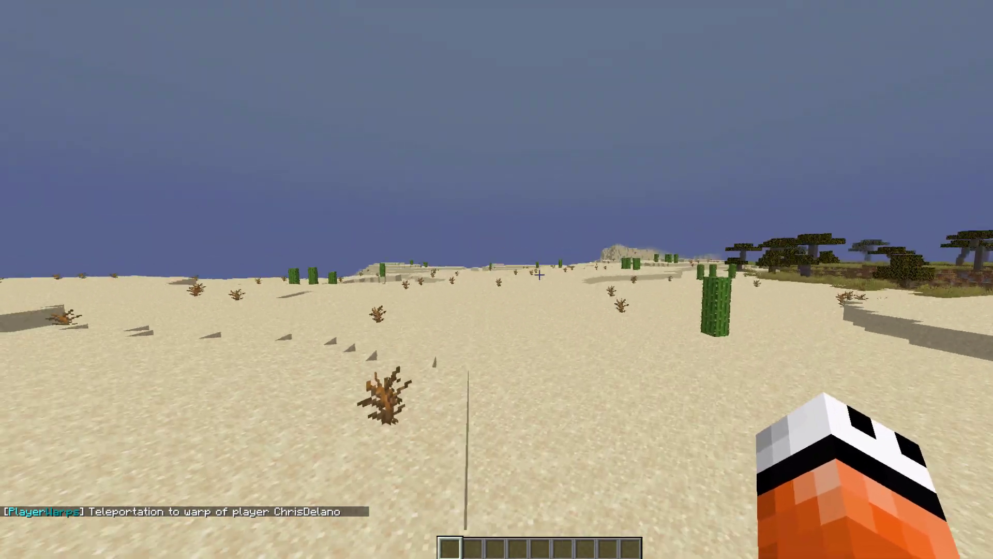
Create a player warp named serverminer at the current location with /pwarp create.
{"action": "type", "text": "/pwarp "}
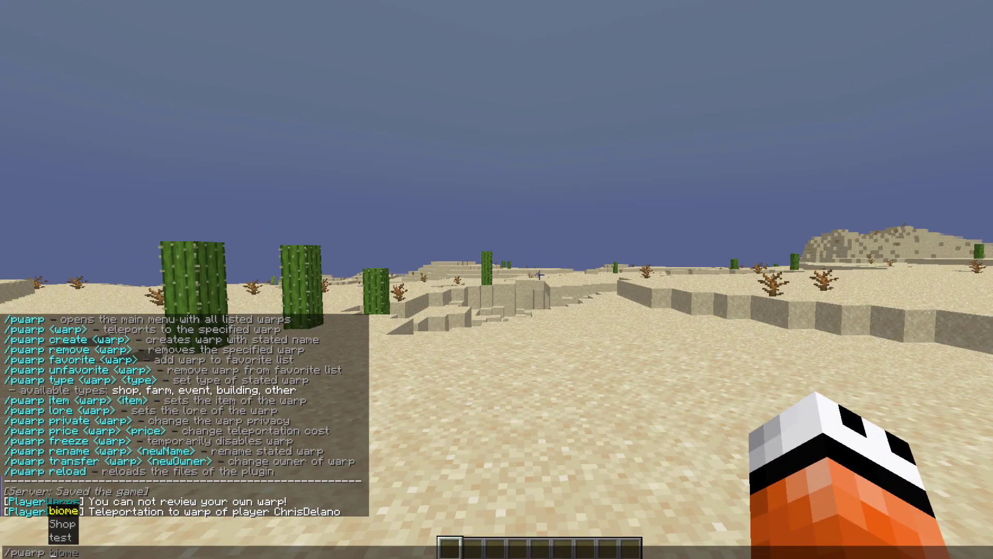
{"action": "type", "text": "creat"}
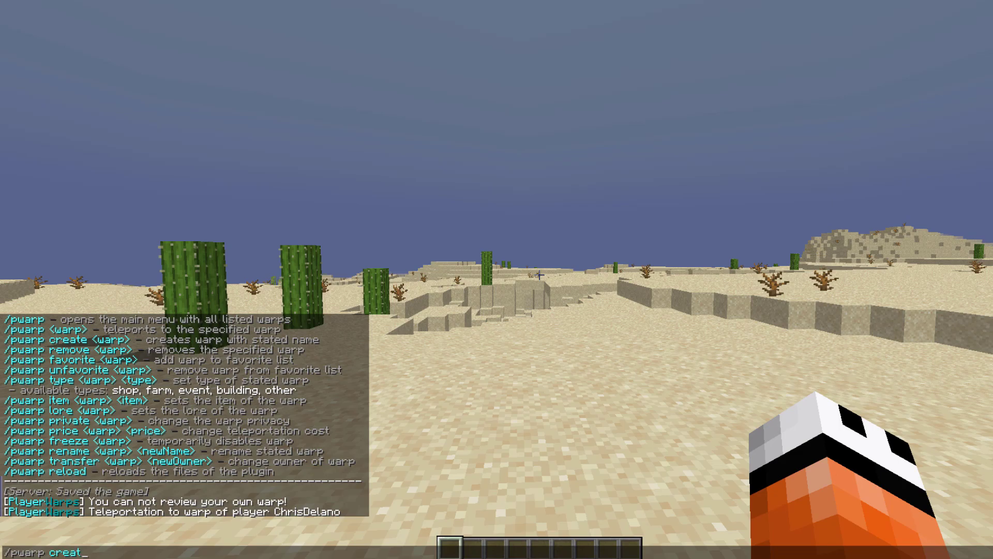
{"action": "type", "text": "e serverminer"}
{"action": "key", "text": "Return"}
Check the account balance with /bal.
{"action": "key", "text": "t"}
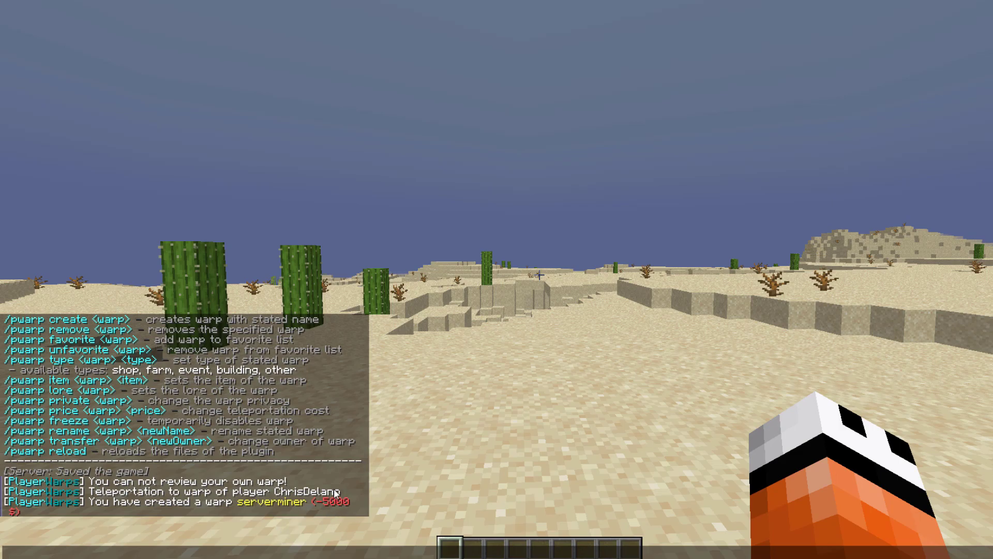
{"action": "type", "text": "/bal"}
{"action": "key", "text": "Return"}
{"action": "key", "text": "w"}
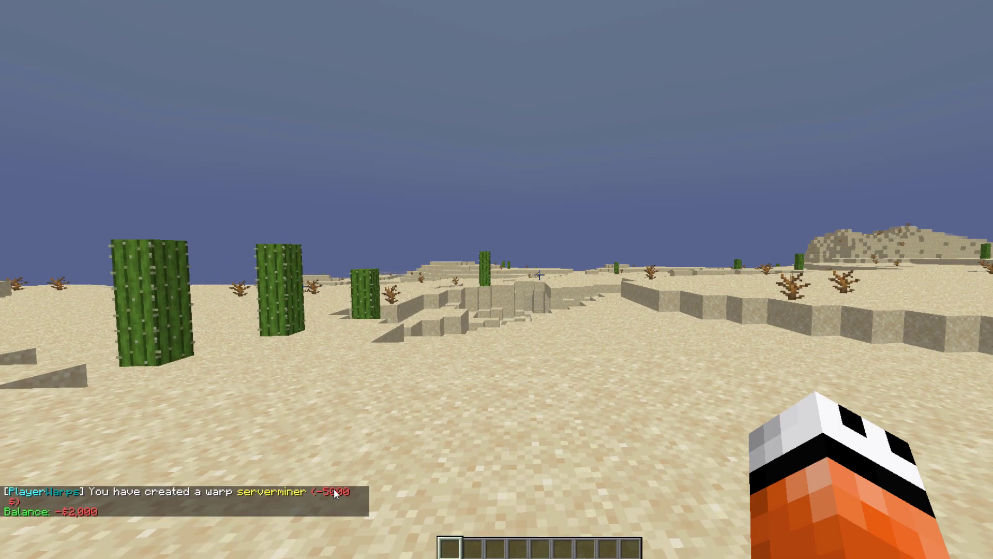
Open the player warps menu again and inspect the serverminer warp's details in the warps list.
{"action": "key", "text": "t"}
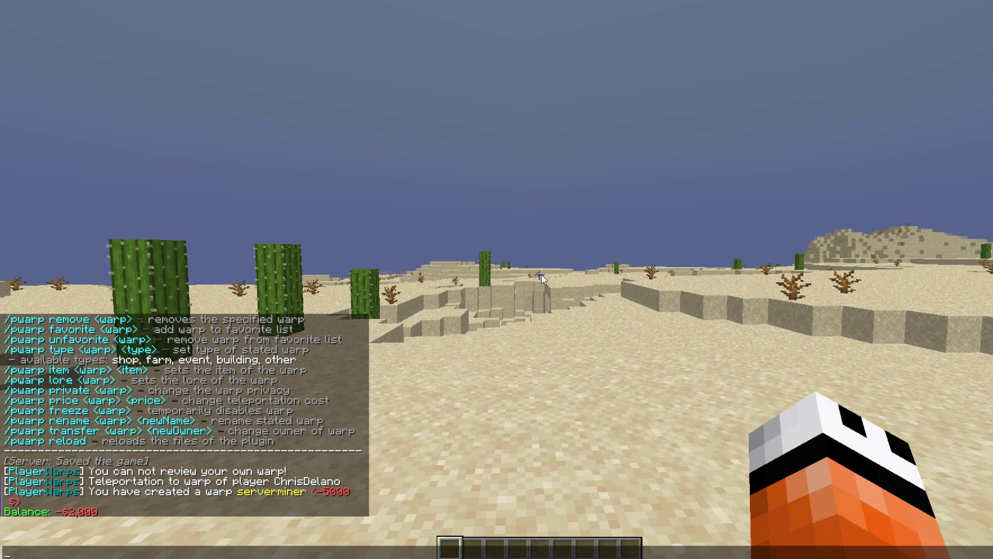
{"action": "type", "text": "/p"}
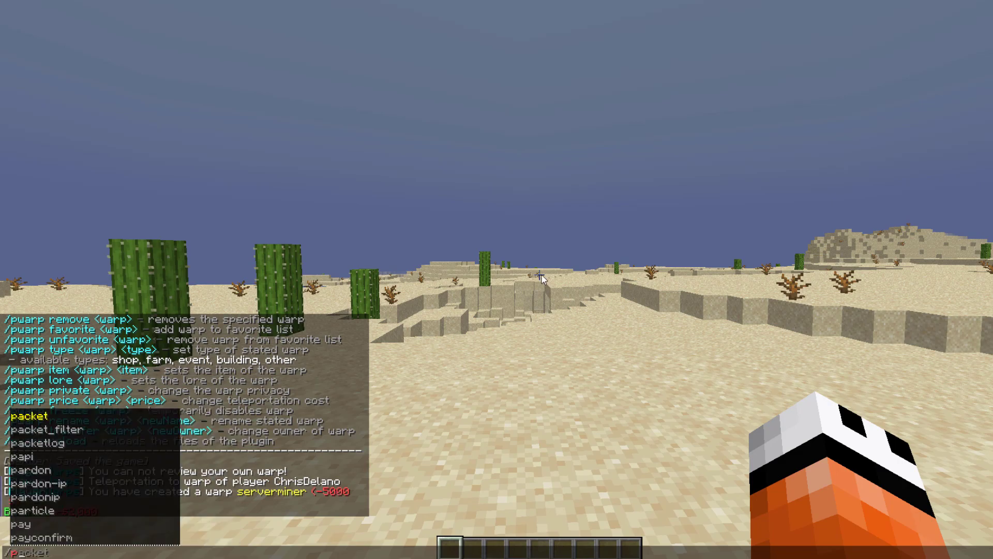
{"action": "key", "text": "Escape"}
{"action": "type", "text": "/warps"}
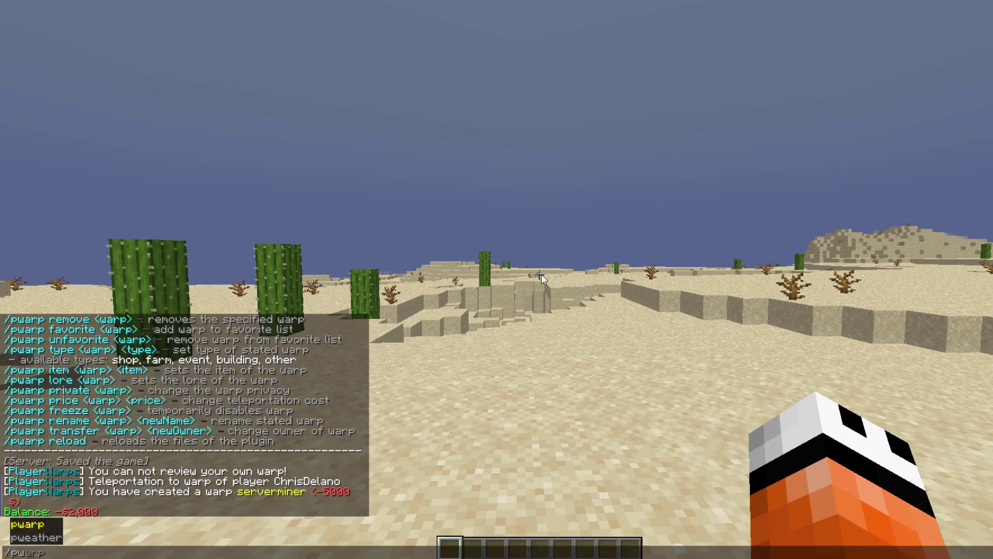
{"action": "key", "text": "Return"}
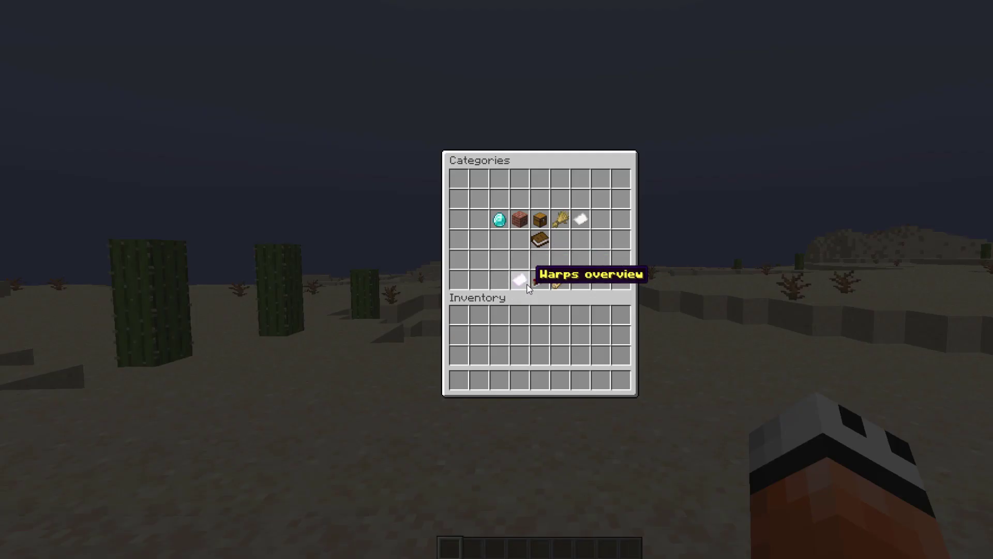
{"action": "left_click", "coordinate": [520, 279]}
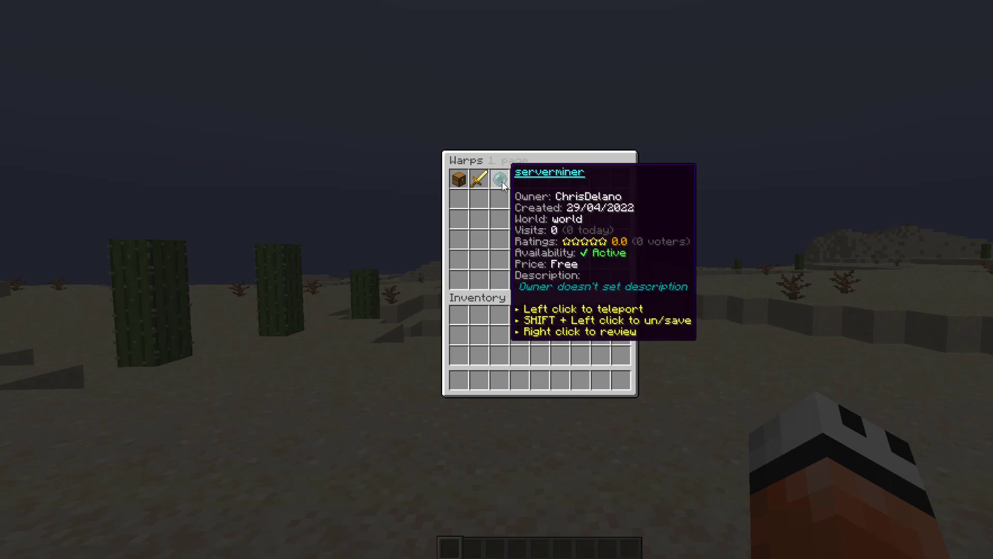
{"action": "left_click", "coordinate": [502, 181]}
Set the serverminer warp's lore to "something random" with /pwarp lore.
{"action": "type", "text": "t"}
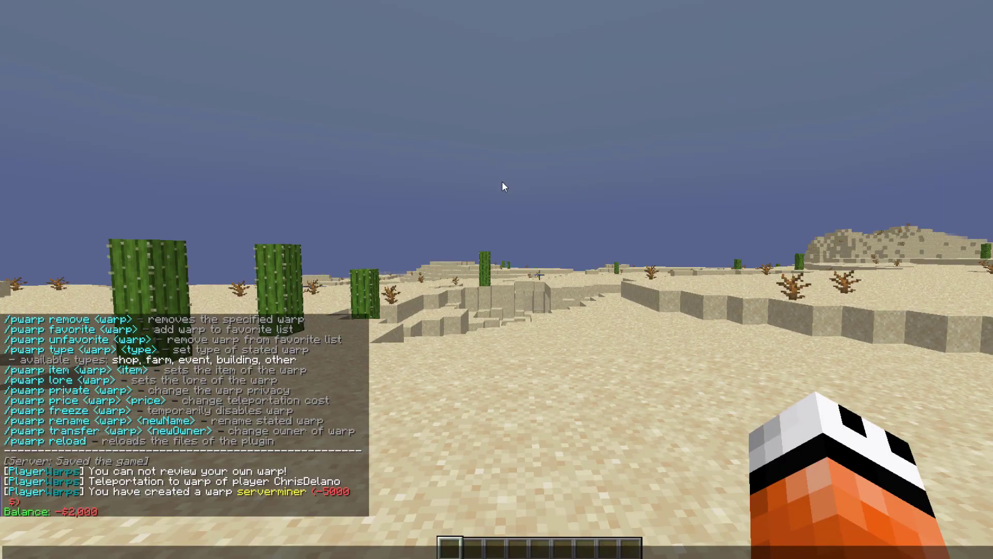
{"action": "type", "text": "/pwarp "}
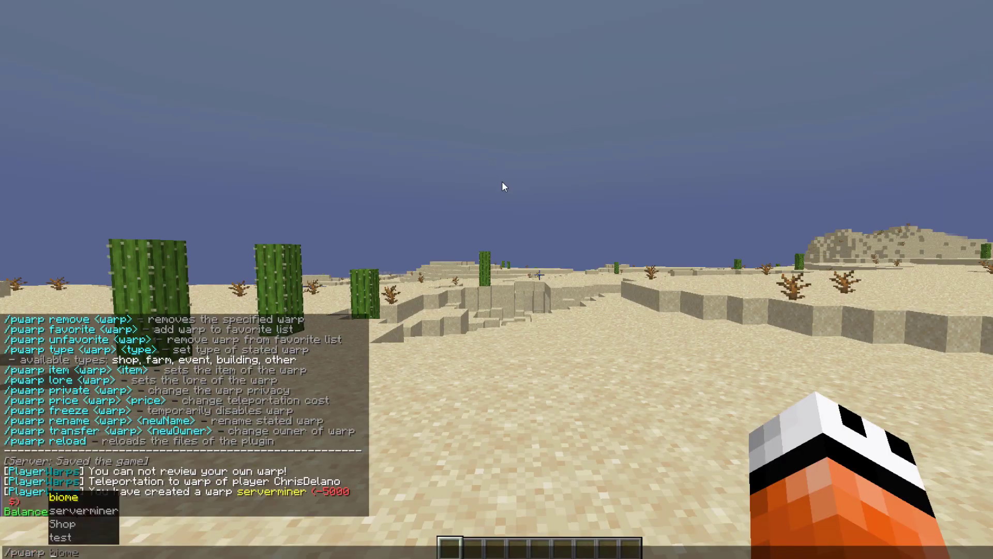
{"action": "type", "text": "lore"}
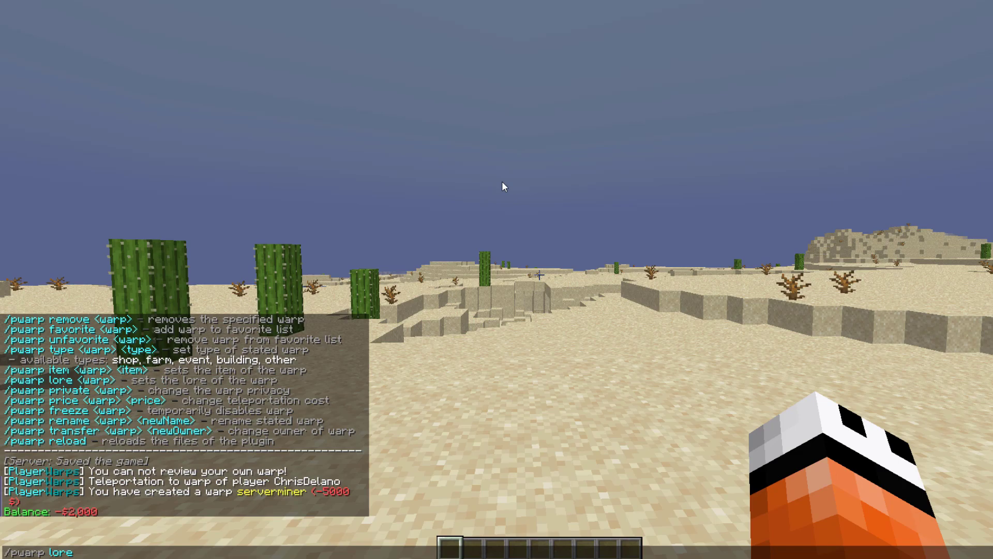
{"action": "type", "text": " serverminer"}
{"action": "key", "text": "Return"}
{"action": "key", "text": "t"}
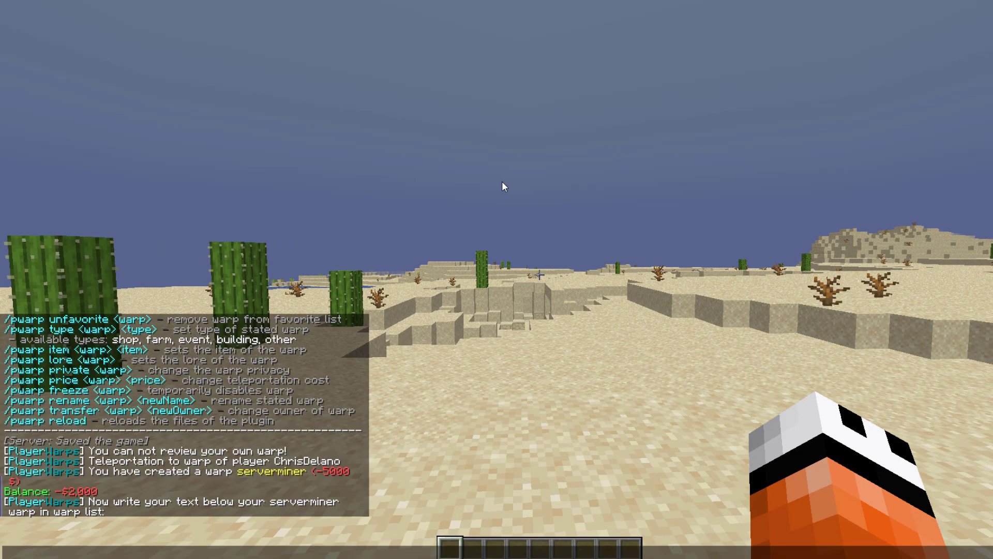
{"action": "type", "text": "something random"}
{"action": "key", "text": "Return"}
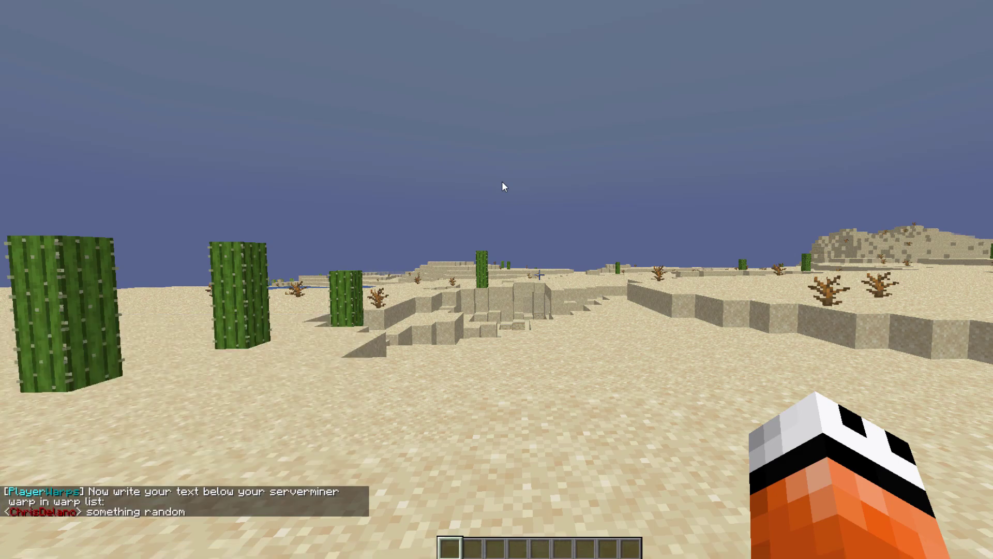
{"action": "key", "text": "d"}
{"action": "key", "text": "t"}
{"action": "key", "text": "Up"}
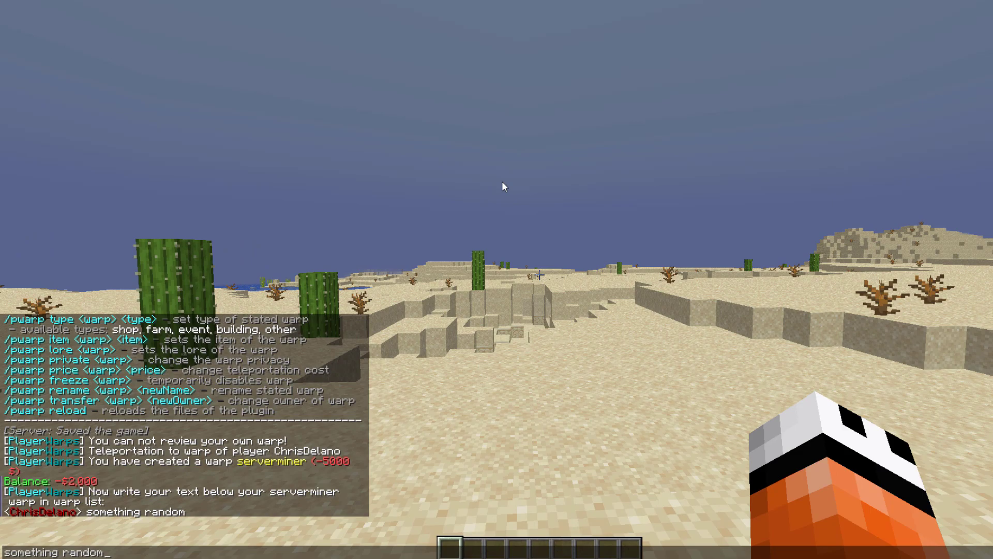
{"action": "key", "text": "BackSpace"}
{"action": "key", "text": "Escape"}
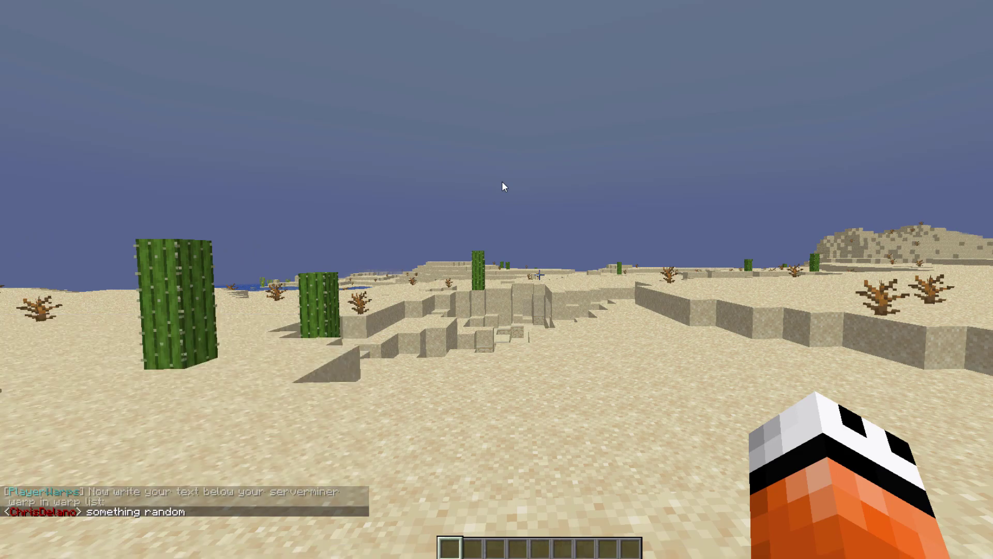
Set the serverminer warp's teleportation price to 50 with /pwarp price.
{"action": "key", "text": "t"}
{"action": "key", "text": "Up"}
{"action": "key", "text": "Up"}
{"action": "key", "text": "BackSpace"}
{"action": "key", "text": "BackSpace"}
{"action": "key", "text": "BackSpace"}
{"action": "key", "text": "BackSpace"}
{"action": "key", "text": "BackSpace"}
{"action": "key", "text": "BackSpace"}
{"action": "key", "text": "BackSpace"}
{"action": "key", "text": "BackSpace"}
{"action": "key", "text": "BackSpace"}
{"action": "key", "text": "BackSpace"}
{"action": "key", "text": "BackSpace"}
{"action": "key", "text": "BackSpace"}
{"action": "key", "text": "BackSpace"}
{"action": "key", "text": "BackSpace"}
{"action": "key", "text": "BackSpace"}
{"action": "key", "text": "BackSpace"}
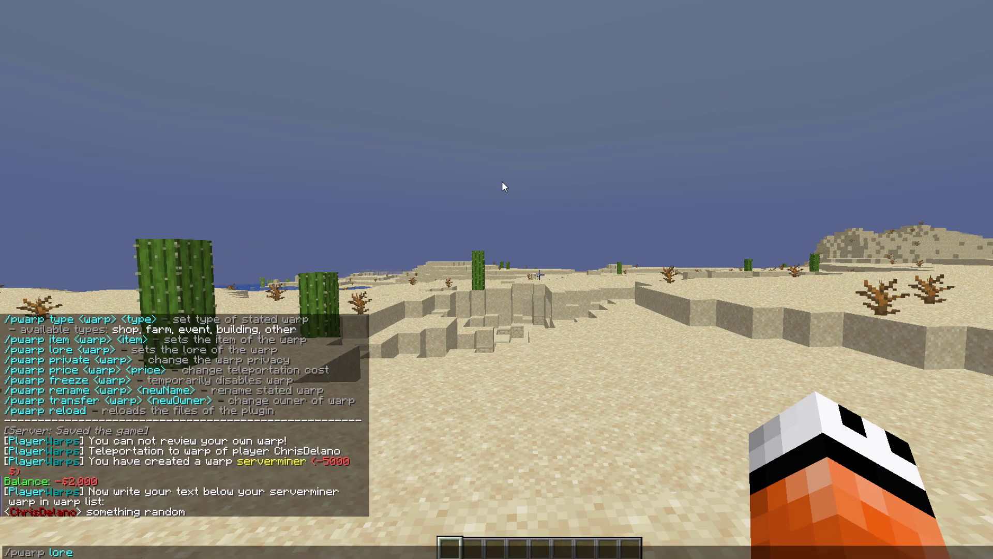
{"action": "type", "text": "price e"}
{"action": "type", "text": "erverminer 50"}
{"action": "key", "text": "Return"}
{"action": "key", "text": "w"}
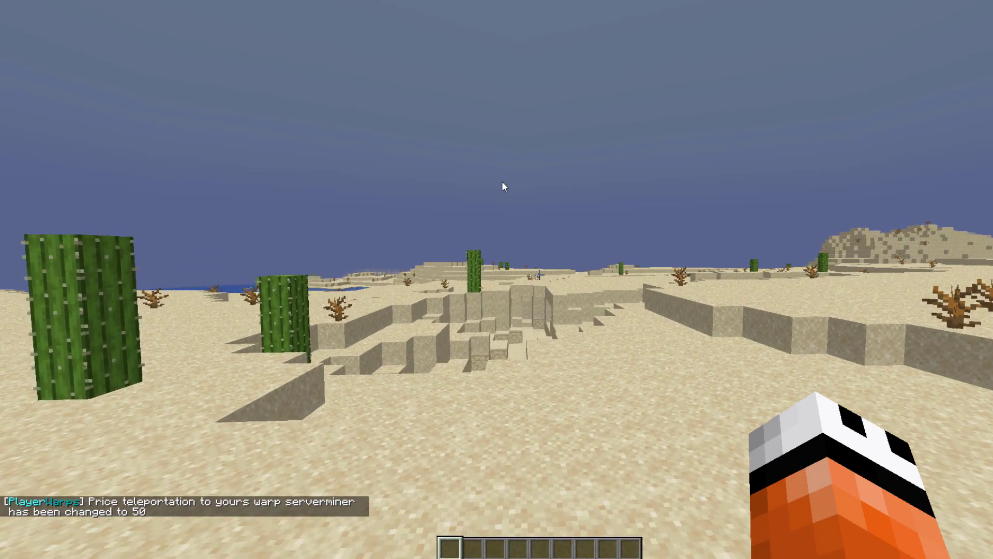
Change the privacy of the serverminer warp with /pwarp private.
{"action": "key", "text": "t"}
{"action": "scroll", "coordinate": [393, 394], "scroll_direction": "up", "scroll_amount": 1}
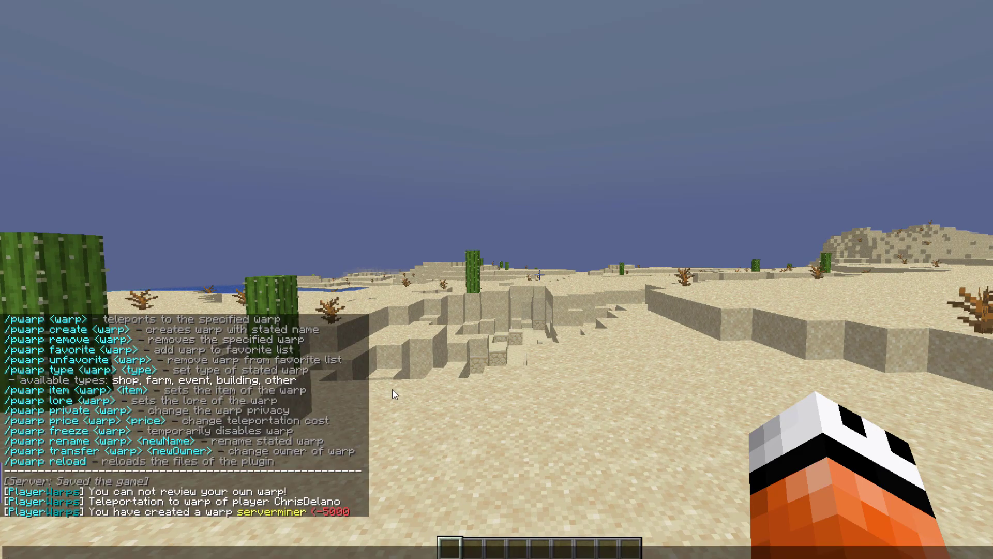
{"action": "type", "text": "/pwarp"}
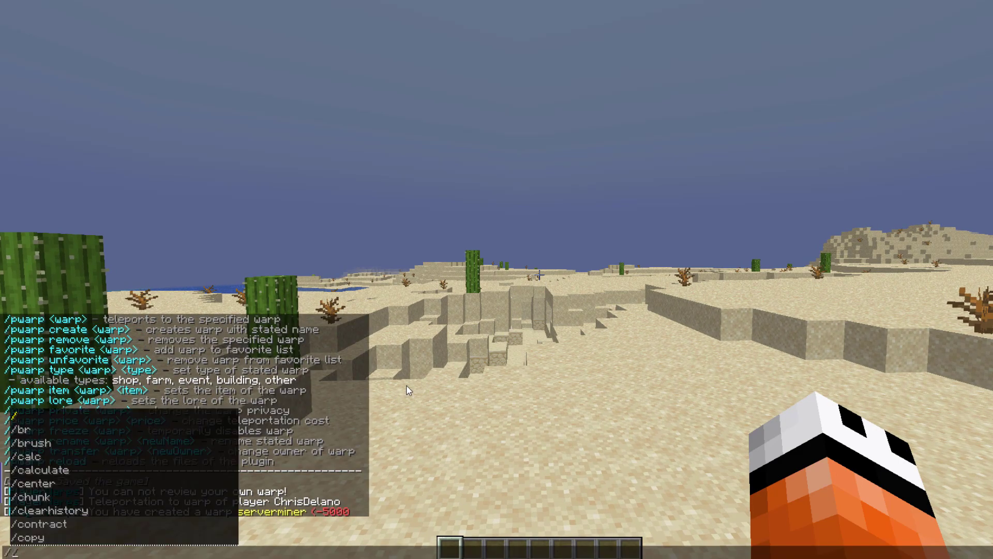
{"action": "key", "text": "Tab"}
{"action": "key", "text": "BackSpace"}
{"action": "key", "text": "BackSpace"}
{"action": "key", "text": "BackSpace"}
{"action": "key", "text": "BackSpace"}
{"action": "key", "text": "BackSpace"}
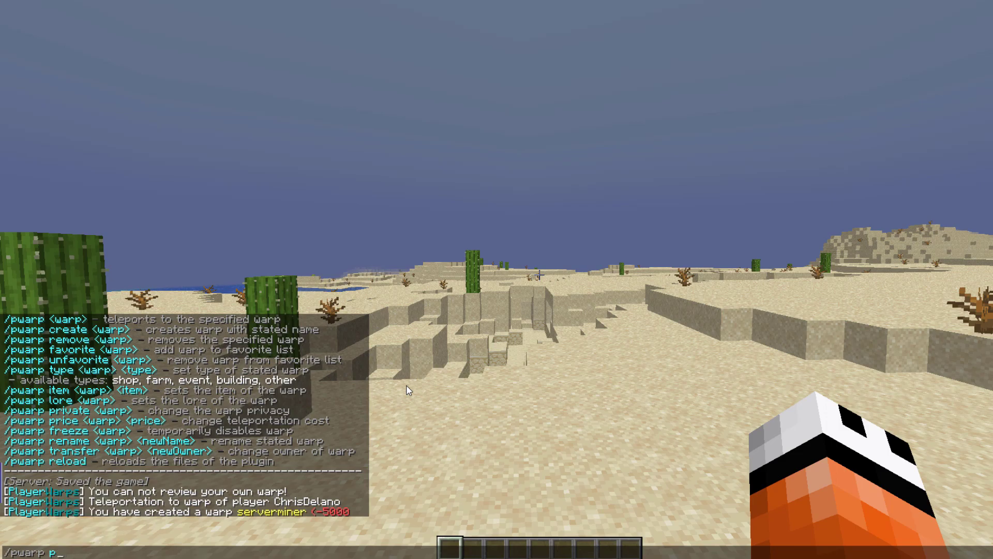
{"action": "type", "text": "private s"}
{"action": "type", "text": "erverminer"}
{"action": "key", "text": "Return"}
Rename the serverminer warp to SM with /pwarp rename.
{"action": "key", "text": "Up"}
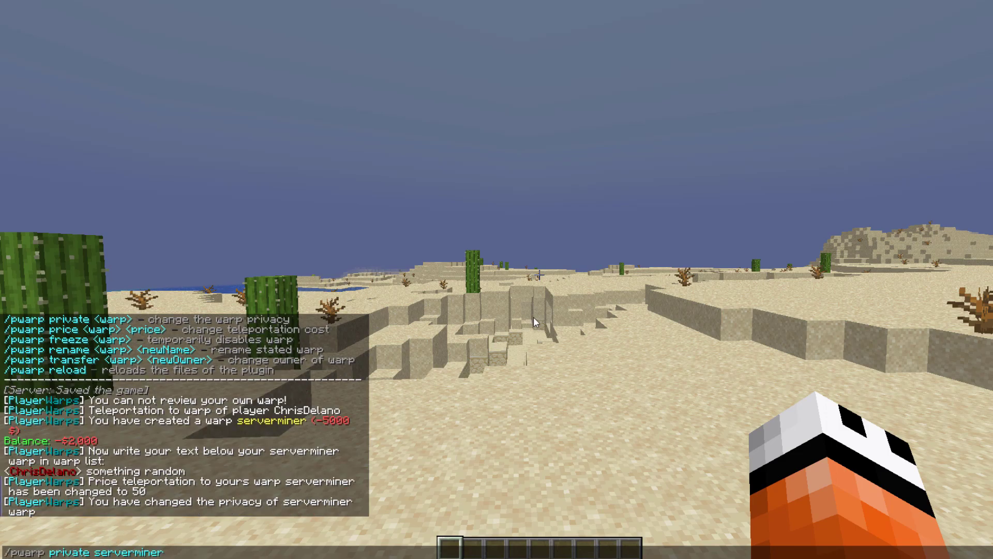
{"action": "key", "text": "BackSpace"}
{"action": "key", "text": "BackSpace"}
{"action": "key", "text": "BackSpace"}
{"action": "key", "text": "BackSpace"}
{"action": "key", "text": "BackSpace"}
{"action": "key", "text": "BackSpace"}
{"action": "key", "text": "BackSpace"}
{"action": "key", "text": "BackSpace"}
{"action": "key", "text": "BackSpace"}
{"action": "key", "text": "BackSpace"}
{"action": "key", "text": "BackSpace"}
{"action": "key", "text": "BackSpace"}
{"action": "key", "text": "BackSpace"}
{"action": "key", "text": "BackSpace"}
{"action": "key", "text": "BackSpace"}
{"action": "key", "text": "BackSpace"}
{"action": "key", "text": "BackSpace"}
{"action": "key", "text": "BackSpace"}
{"action": "key", "text": "BackSpace"}
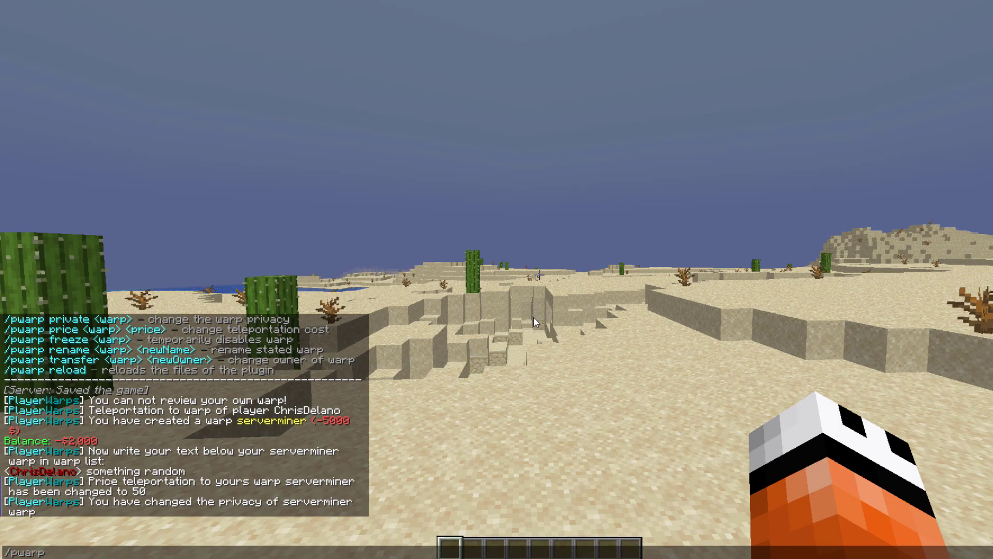
{"action": "type", "text": "rename serverminer"}
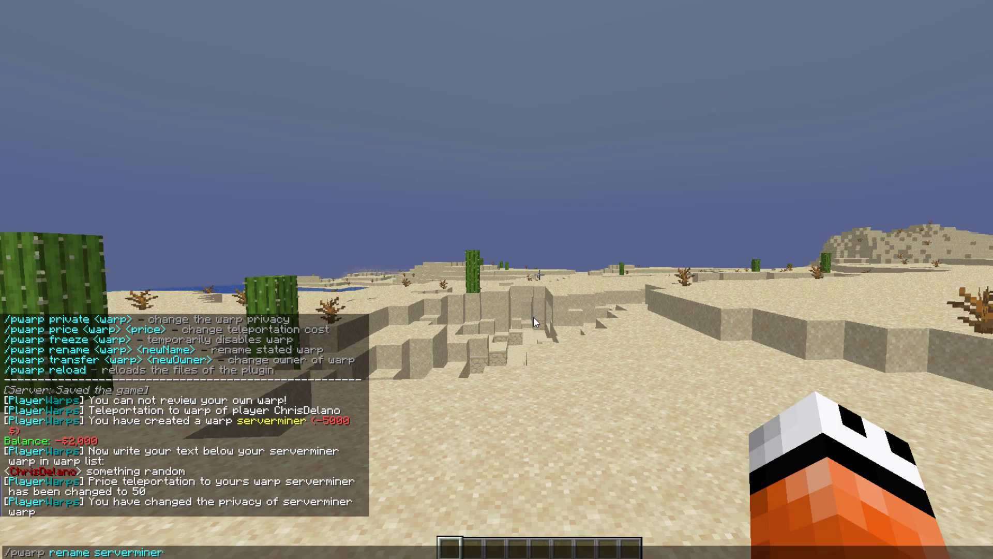
{"action": "type", "text": "sm"}
{"action": "key", "text": "Return"}
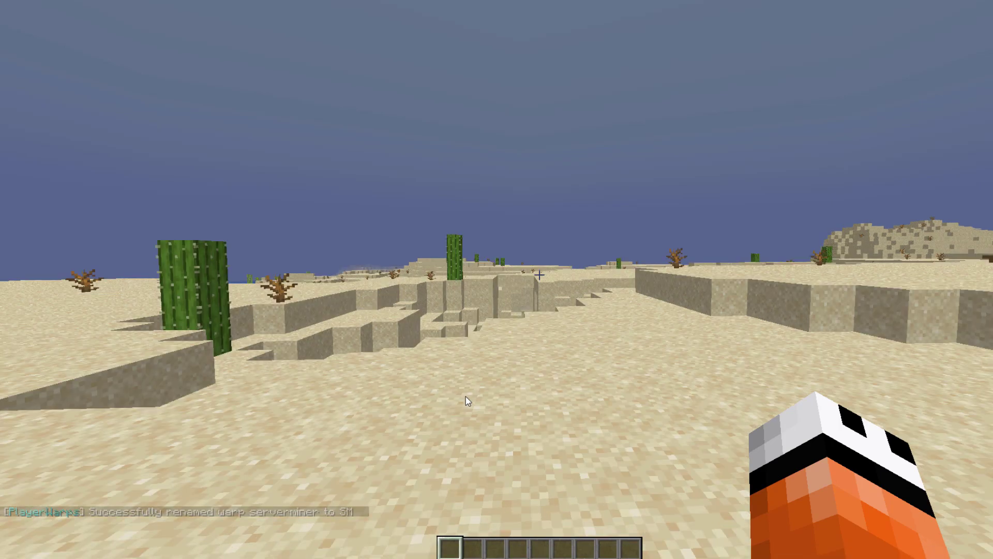
Set the SM warp's menu item to emerald with /pw item.
{"action": "key", "text": "slash"}
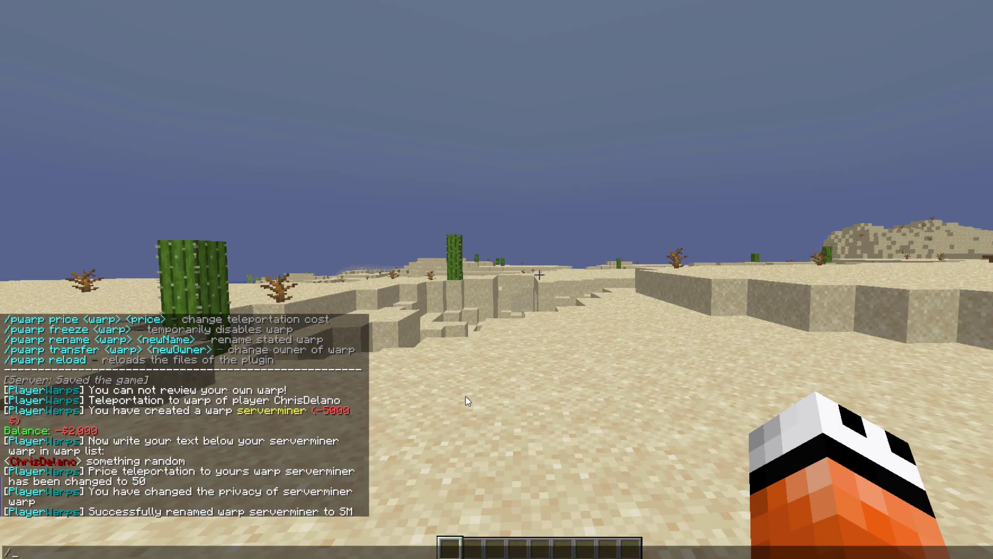
{"action": "type", "text": "pw "}
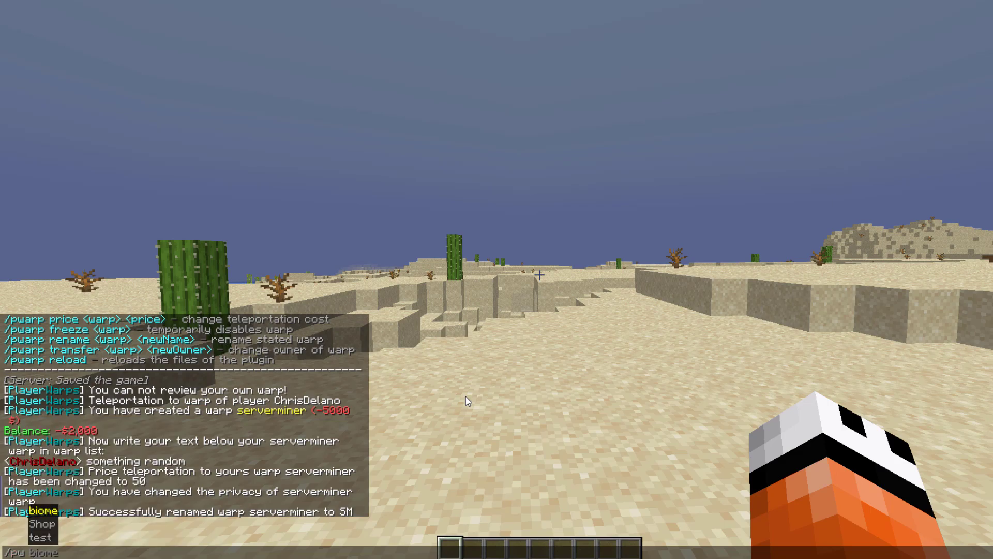
{"action": "type", "text": "item SM"}
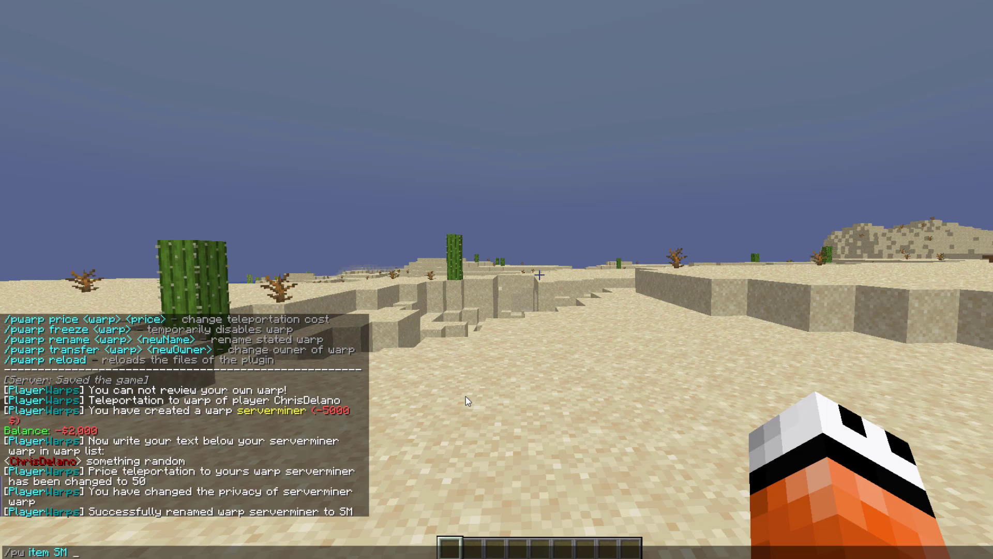
{"action": "type", "text": " emerad"}
{"action": "key", "text": "BackSpace"}
{"action": "type", "text": "ld"}
{"action": "key", "text": "Return"}
Open the player warps menu with /pw, look at the list of all warps and bring up the own warps list.
{"action": "key", "text": "slash"}
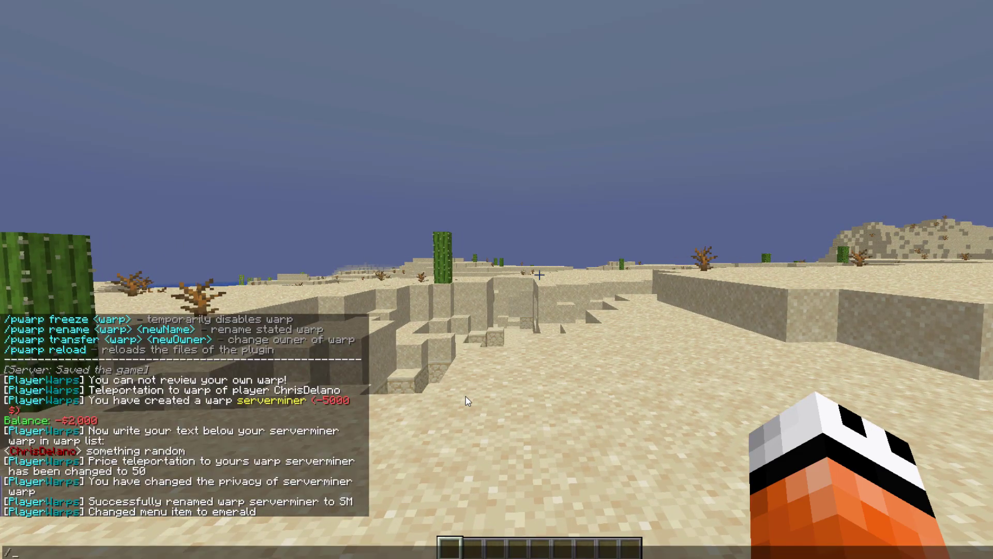
{"action": "type", "text": "pw"}
{"action": "key", "text": "Return"}
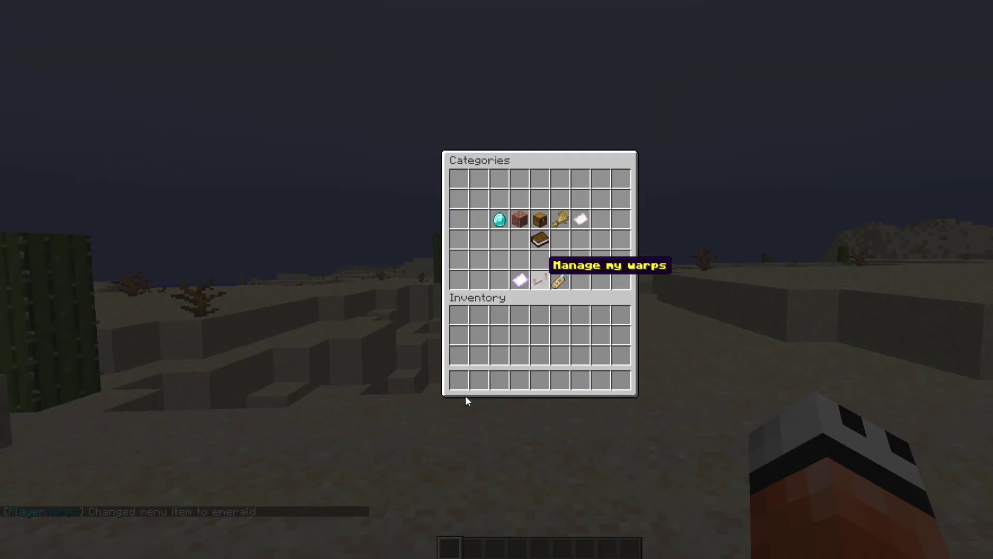
{"action": "left_click", "coordinate": [540, 220]}
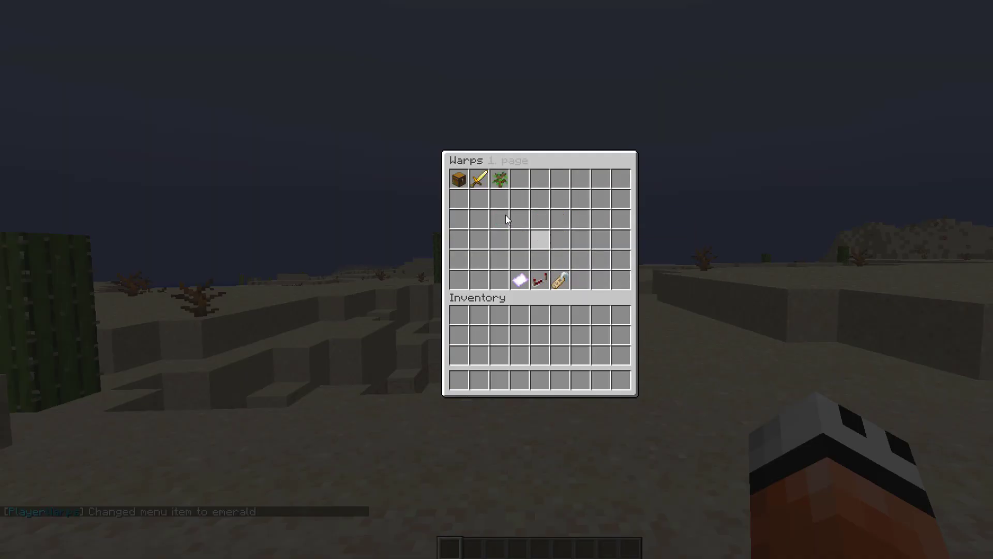
{"action": "left_click", "coordinate": [519, 280]}
{"action": "left_click", "coordinate": [540, 287]}
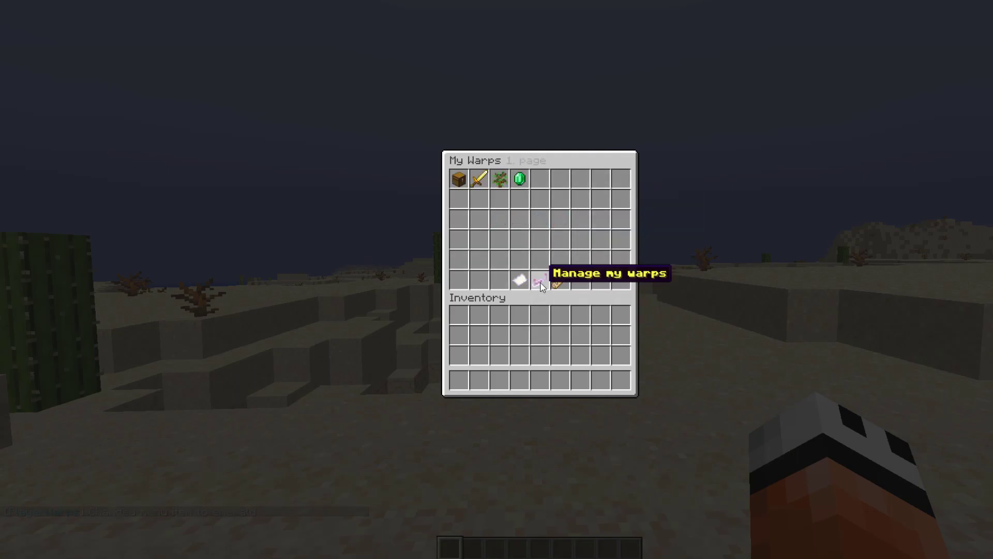
Open the SM warp's edit menu from the own warps list and freeze the warp.
{"action": "right_click", "coordinate": [519, 181]}
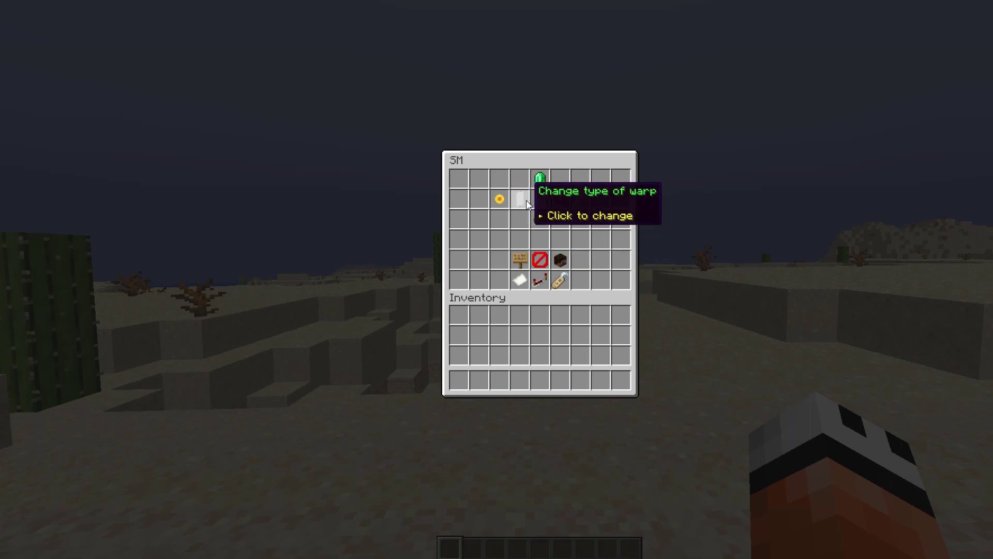
{"action": "left_click", "coordinate": [547, 220]}
{"action": "left_click", "coordinate": [547, 220]}
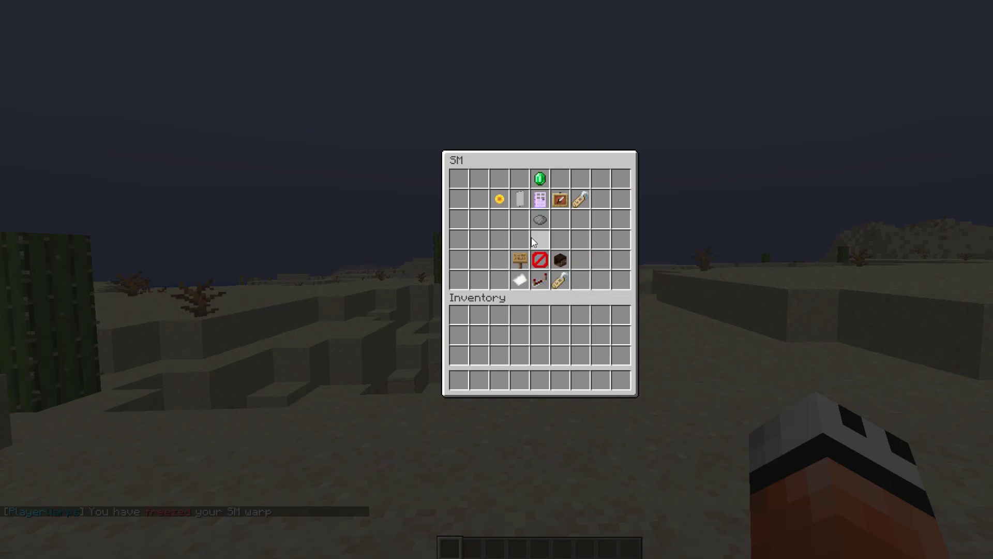
Go back to the own warps list and teleport to the SM warp.
{"action": "left_click", "coordinate": [552, 281]}
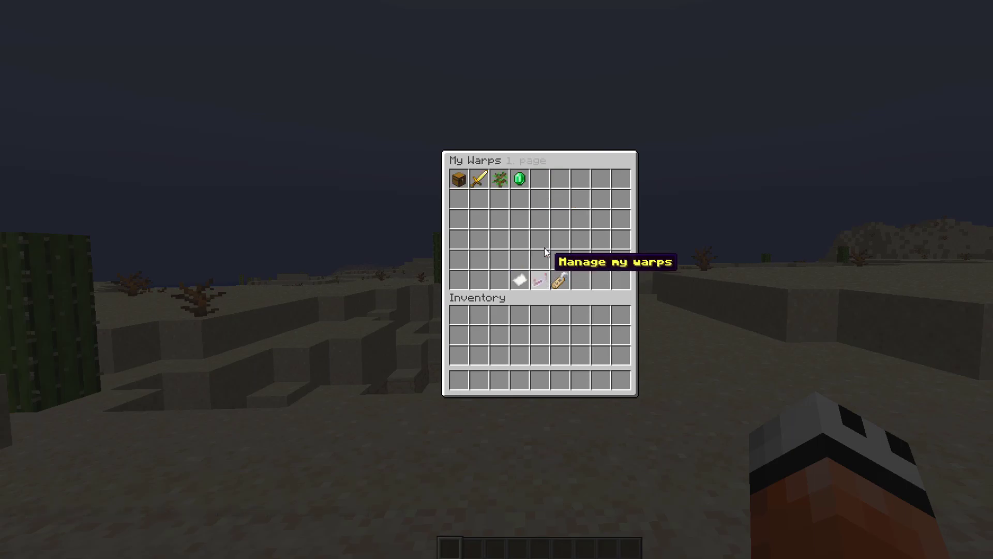
{"action": "left_click", "coordinate": [529, 180]}
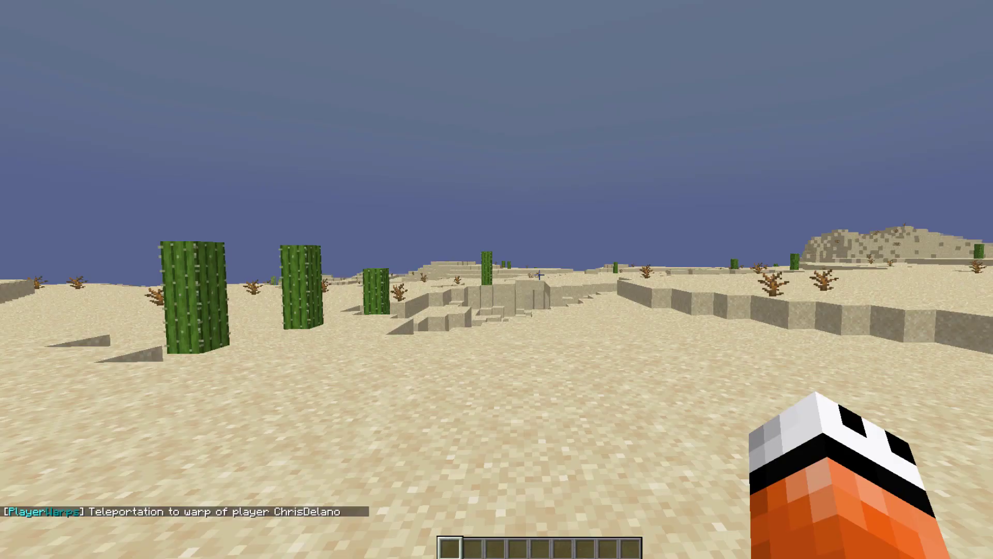
{"action": "key", "text": "w"}
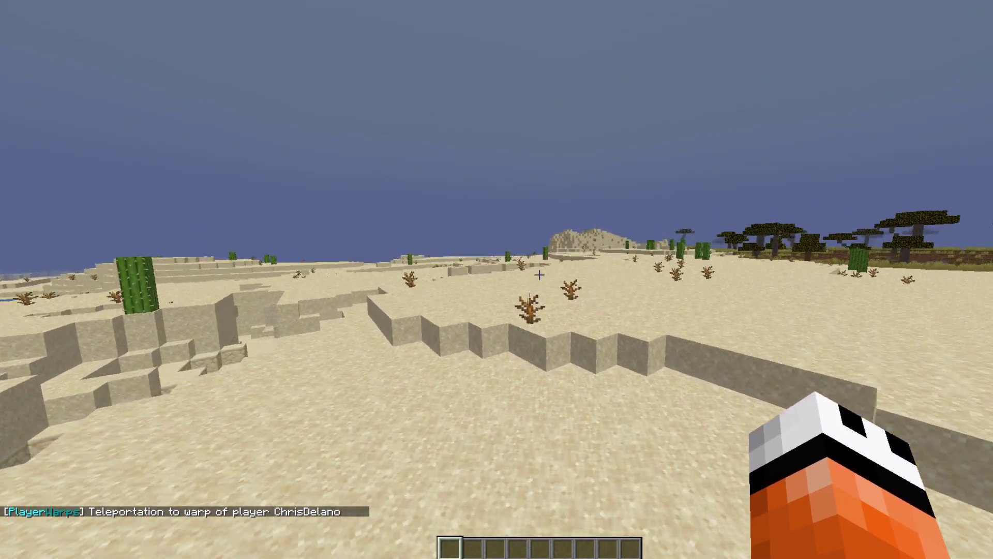
Change the biome warp's type to Farm from its edit menu and check the warp categories.
{"action": "key", "text": "slash"}
{"action": "type", "text": "pwarp"}
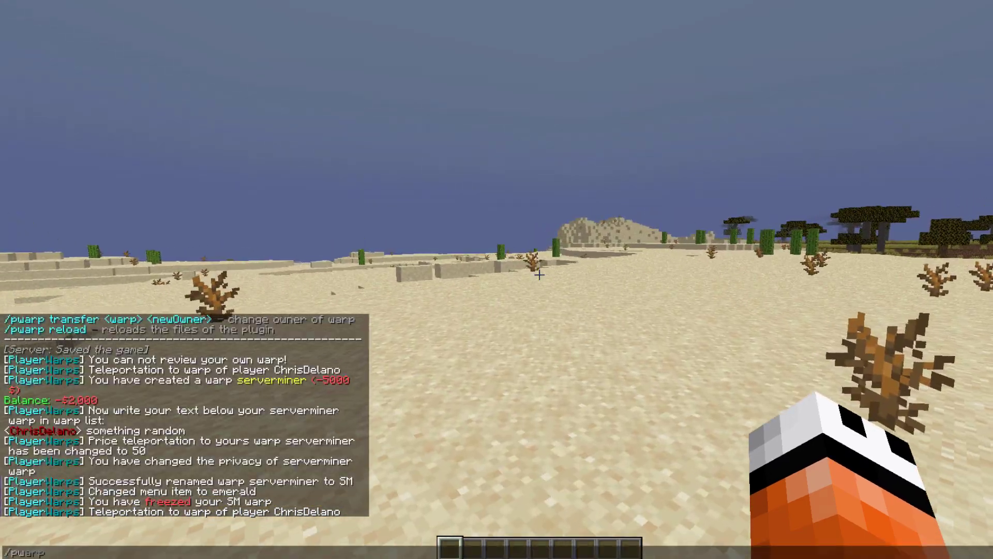
{"action": "key", "text": "Return"}
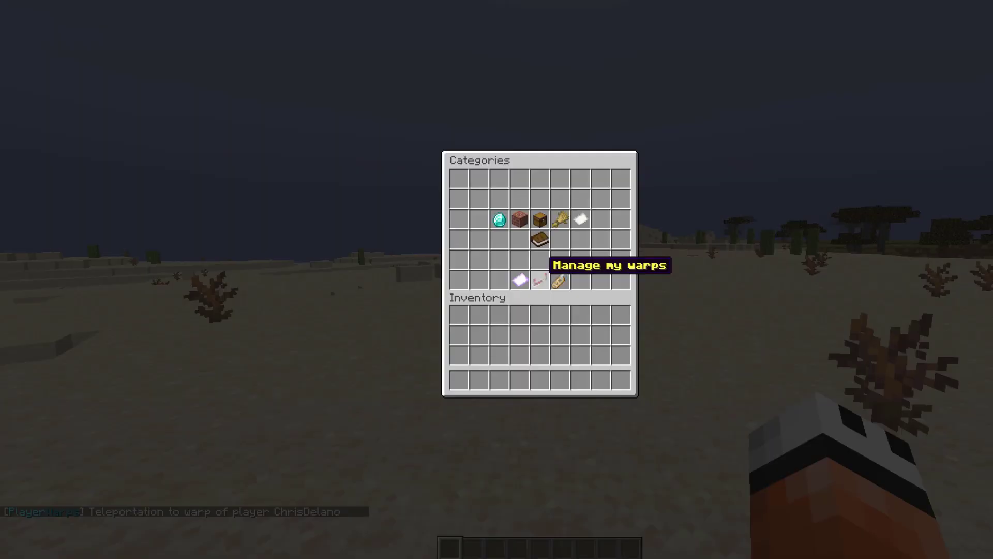
{"action": "left_click", "coordinate": [539, 280]}
{"action": "right_click", "coordinate": [498, 181]}
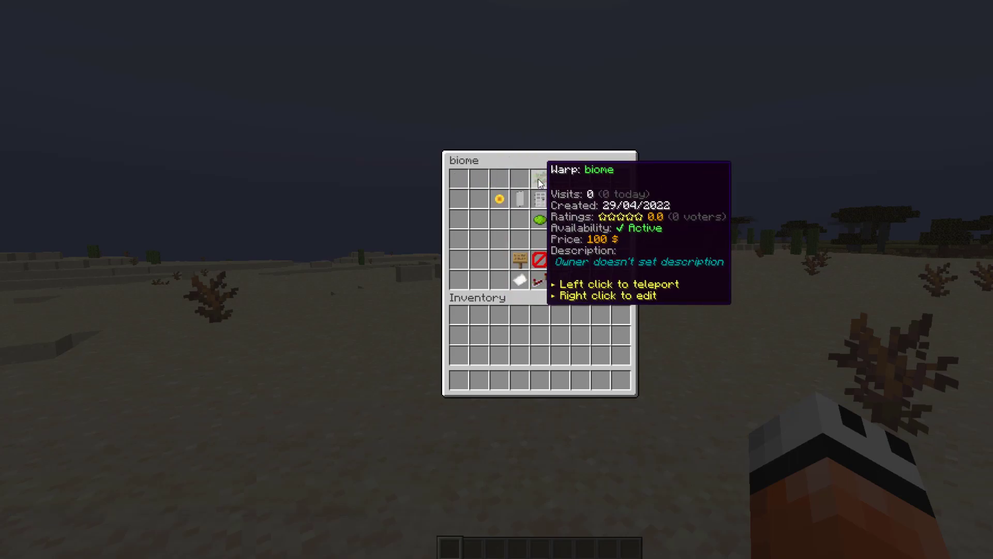
{"action": "left_click", "coordinate": [522, 202]}
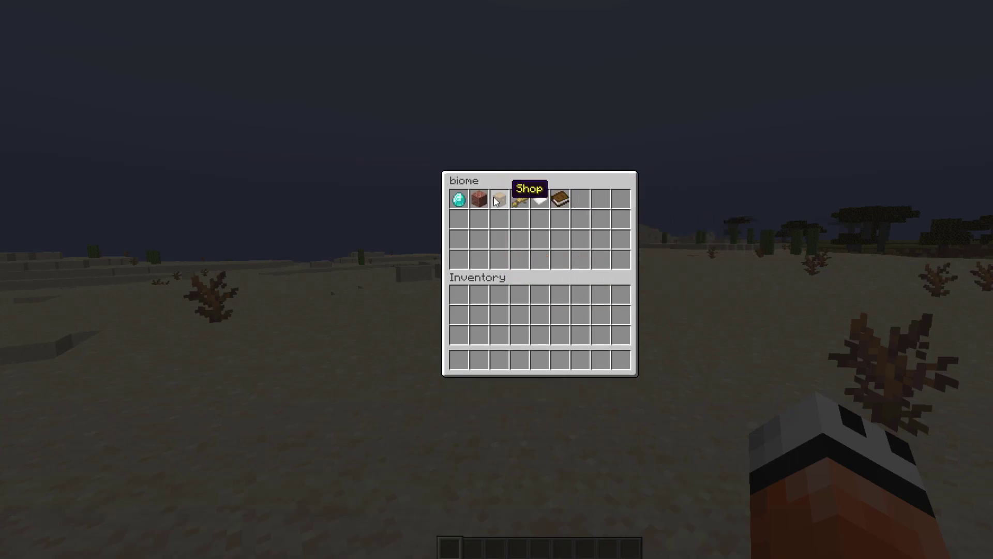
{"action": "left_click", "coordinate": [520, 203]}
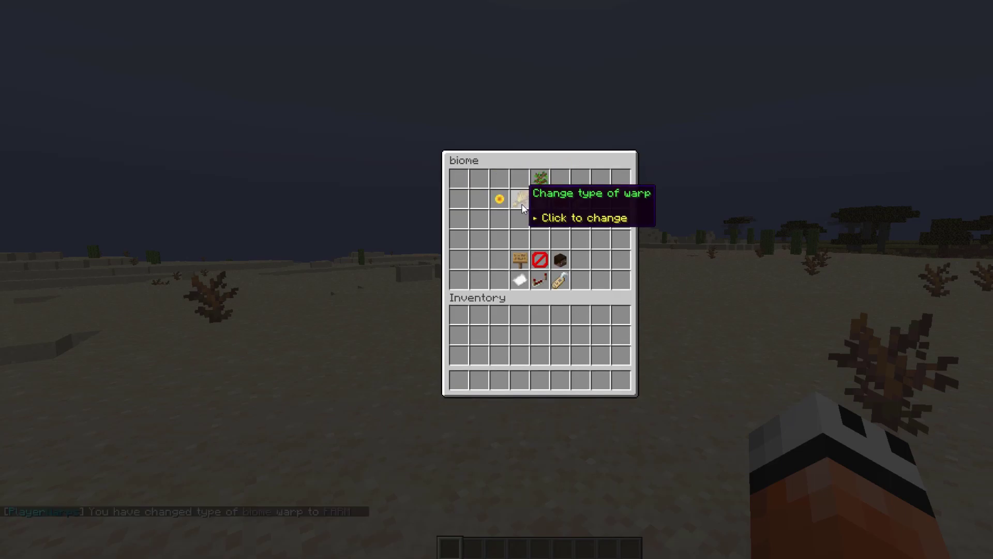
{"action": "left_click", "coordinate": [520, 280]}
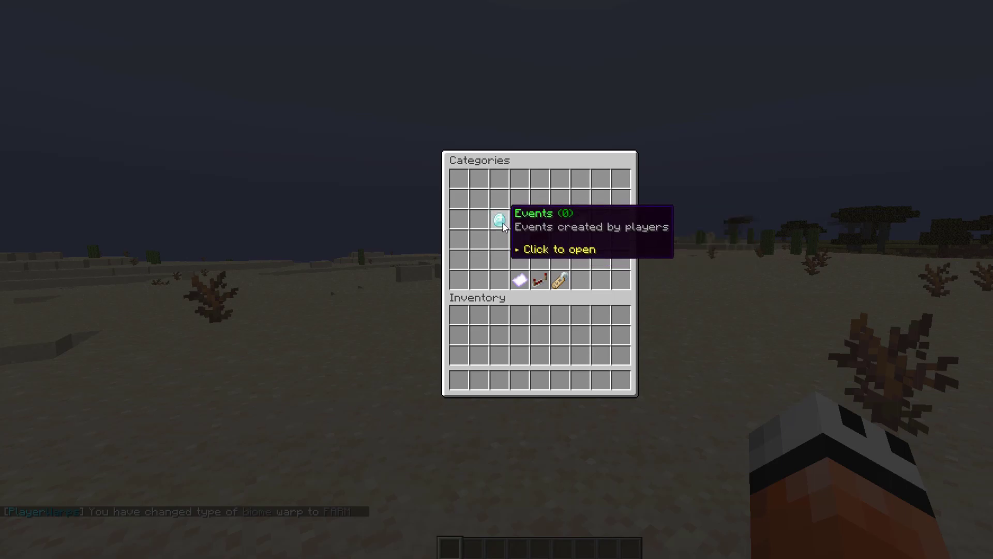
{"action": "left_click", "coordinate": [540, 240]}
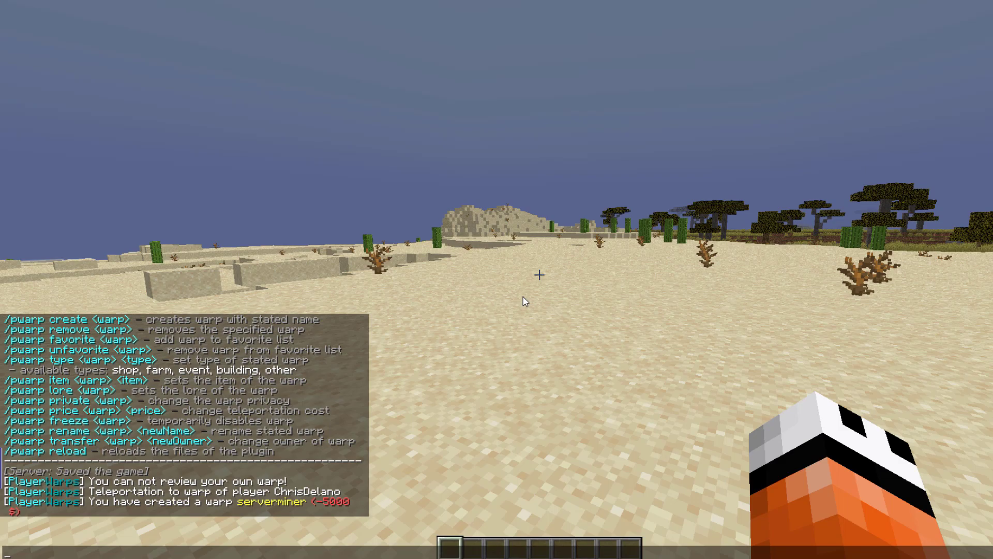
Reload the PlayerWarps plugin files with /pw reload and look back through the chat history.
{"action": "type", "text": "/p"}
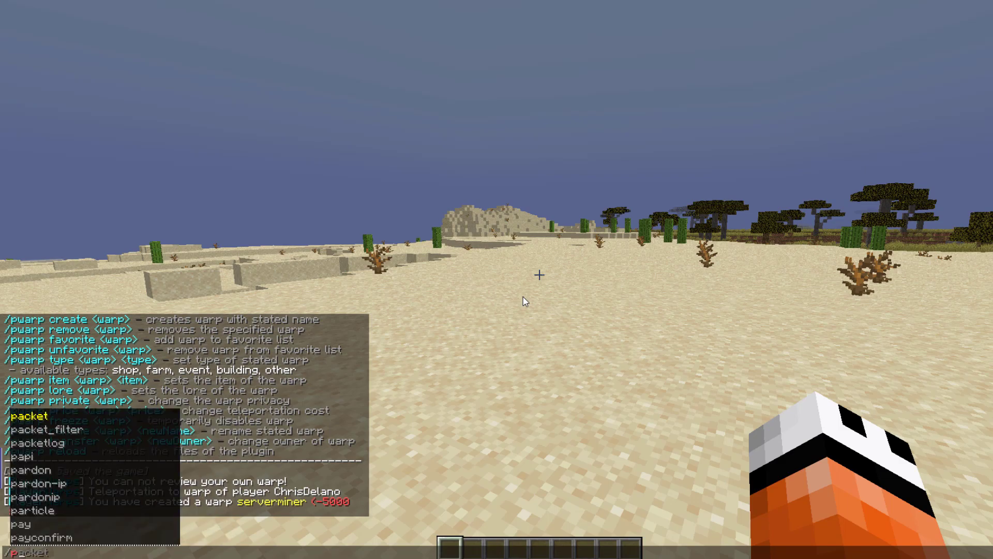
{"action": "type", "text": "w reload"}
{"action": "key", "text": "Return"}
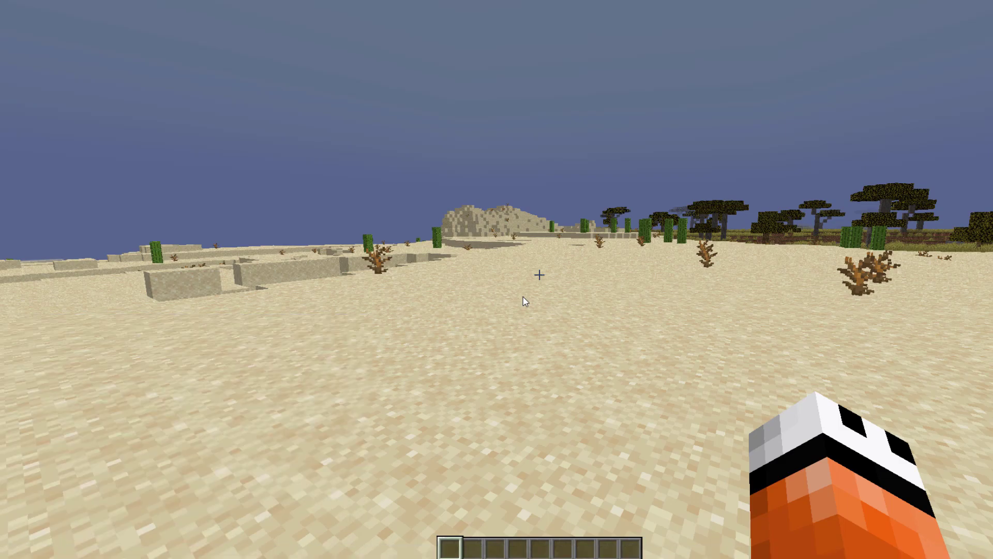
{"action": "scroll", "coordinate": [512, 315], "scroll_direction": "up", "scroll_amount": 5}
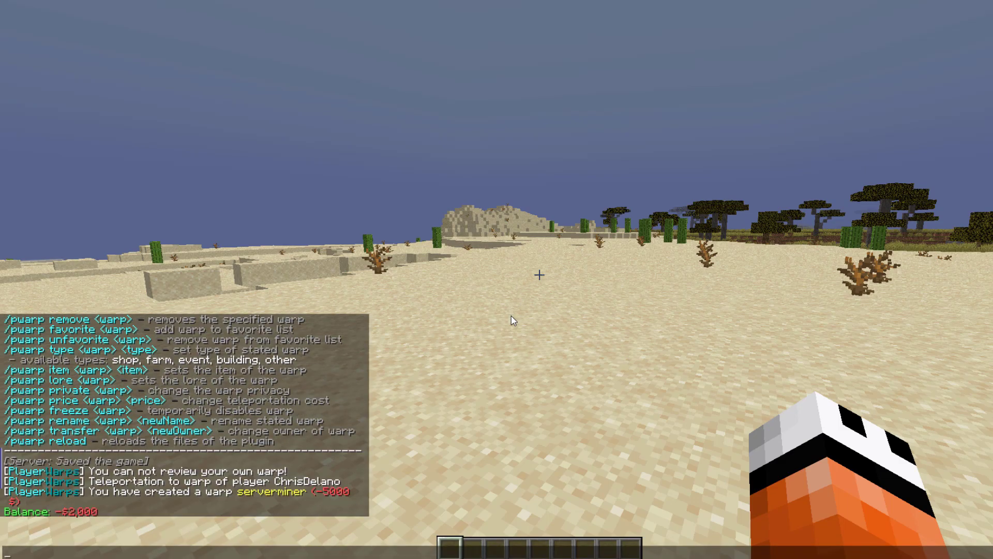
{"action": "key", "text": "Escape"}
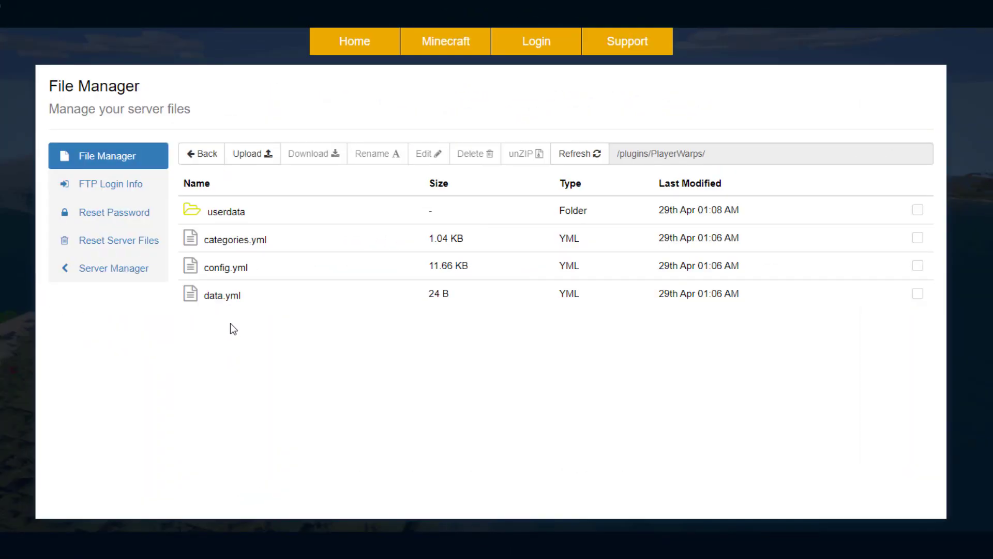
Open categories.yml from /plugins/PlayerWarps/ in the server's web file manager and examine the category names, positions, items and lore.
{"action": "double_click", "coordinate": [219, 244]}
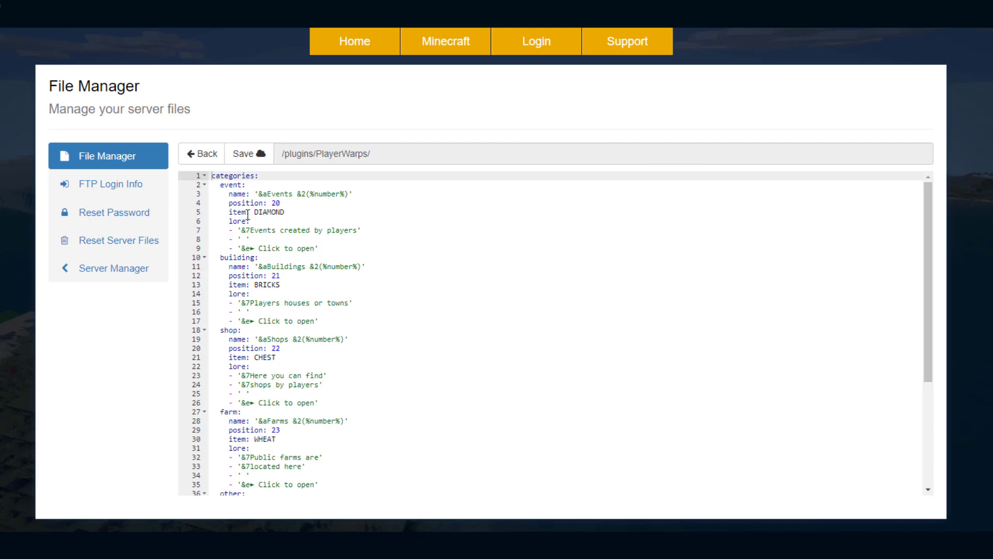
{"action": "scroll", "coordinate": [226, 263], "scroll_direction": "down", "scroll_amount": 5}
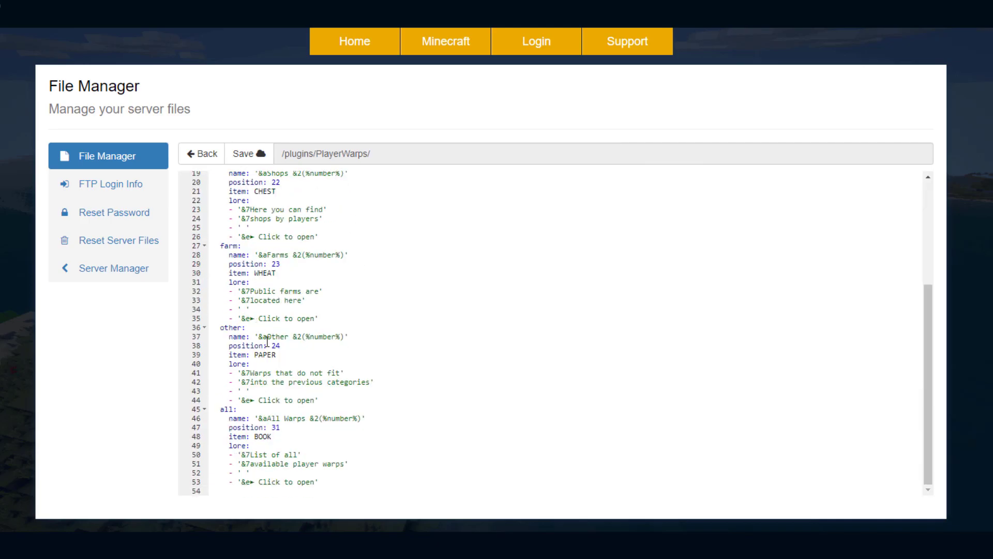
{"action": "scroll", "coordinate": [217, 445], "scroll_direction": "up", "scroll_amount": 5}
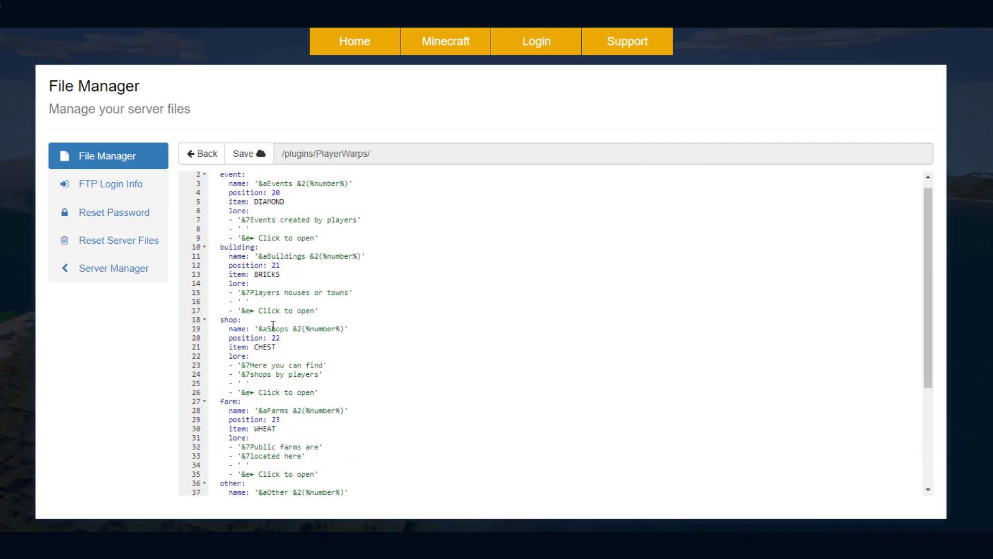
Review all category entries in categories.yml, save the file and return to the PlayerWarps folder.
{"action": "scroll", "coordinate": [260, 302], "scroll_direction": "down", "scroll_amount": 5}
{"action": "scroll", "coordinate": [318, 336], "scroll_direction": "up", "scroll_amount": 2}
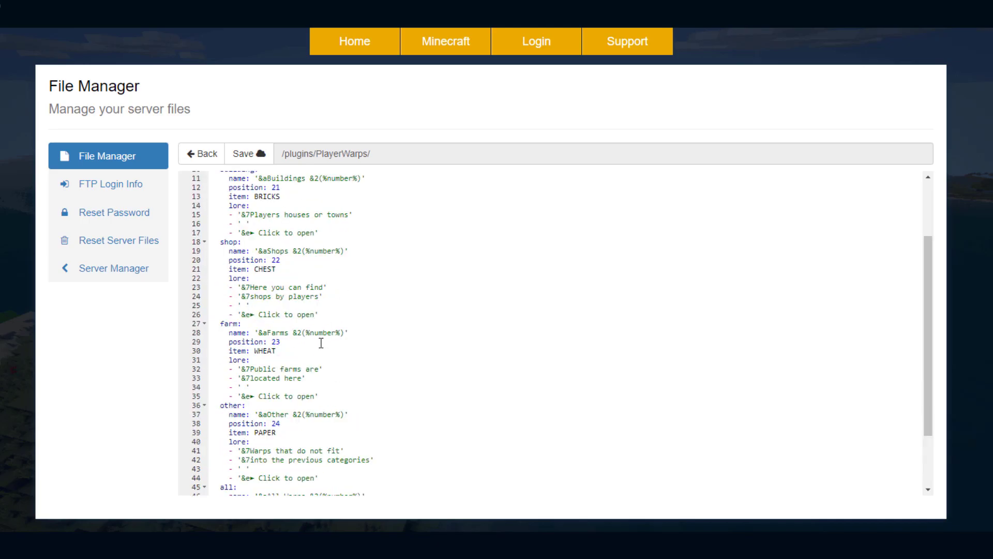
{"action": "scroll", "coordinate": [290, 264], "scroll_direction": "up", "scroll_amount": 2}
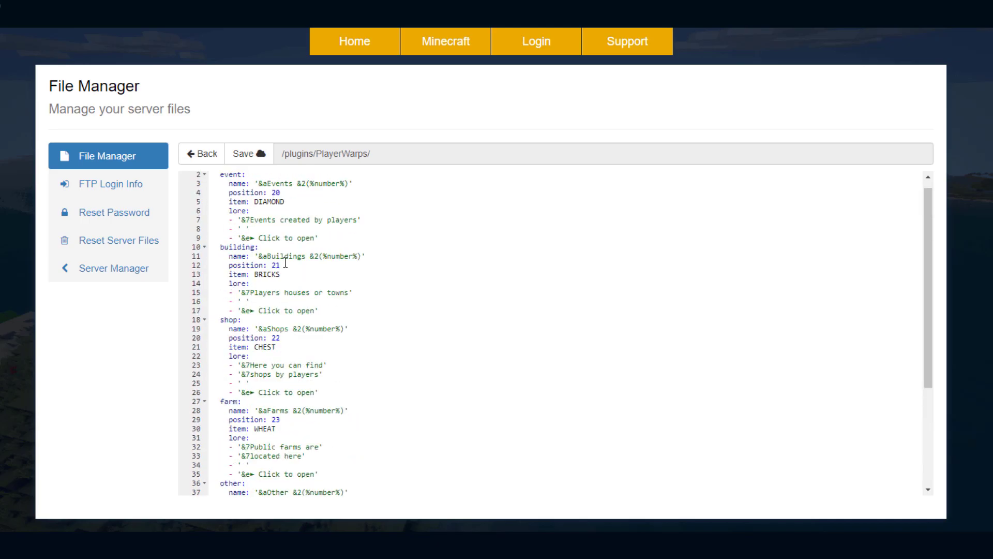
{"action": "scroll", "coordinate": [308, 305], "scroll_direction": "down", "scroll_amount": 5}
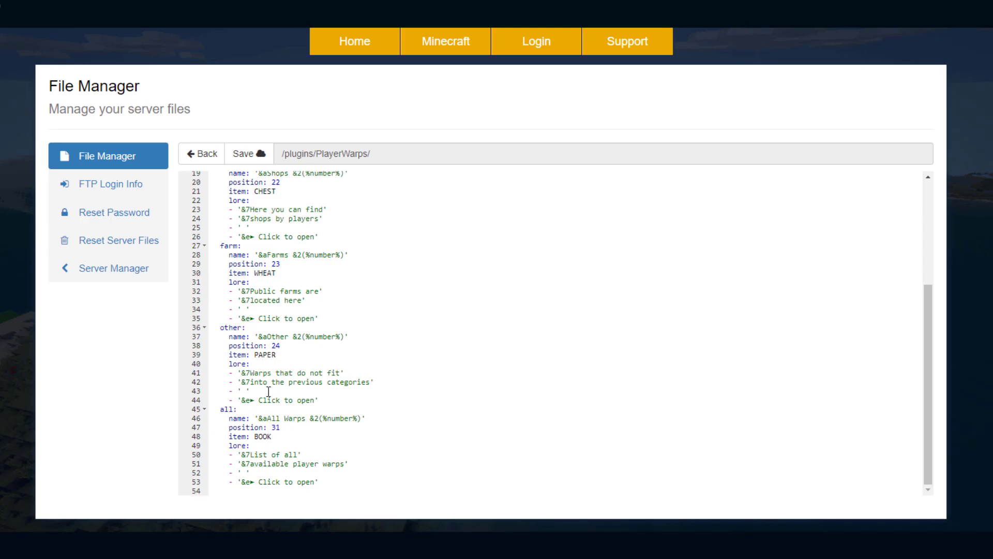
{"action": "scroll", "coordinate": [268, 391], "scroll_direction": "up", "scroll_amount": 5}
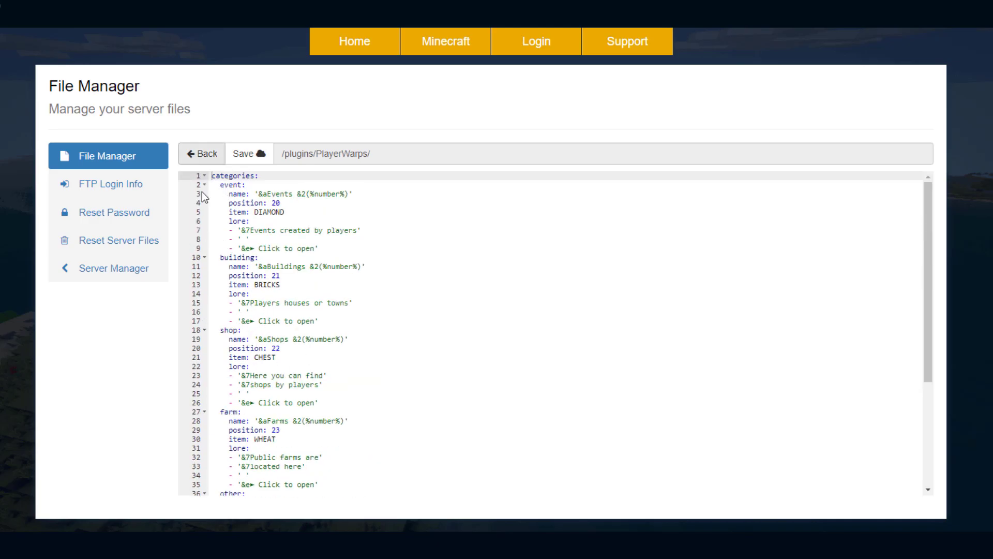
{"action": "scroll", "coordinate": [297, 304], "scroll_direction": "down", "scroll_amount": 5}
{"action": "left_click", "coordinate": [249, 154]}
{"action": "left_click", "coordinate": [202, 154]}
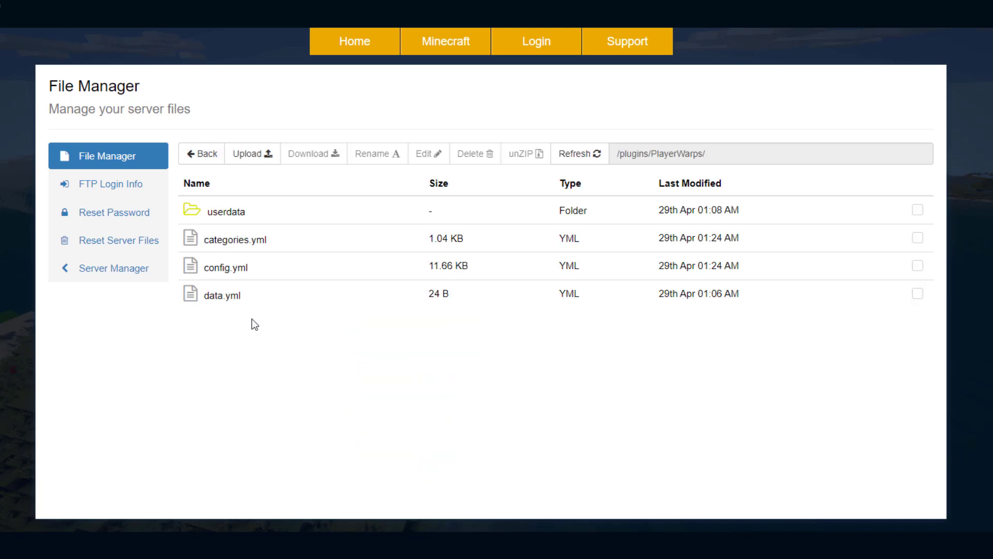
Open config.yml and examine its general options, including autosave, teleport-delay, currency and warp-price.
{"action": "left_click", "coordinate": [247, 274]}
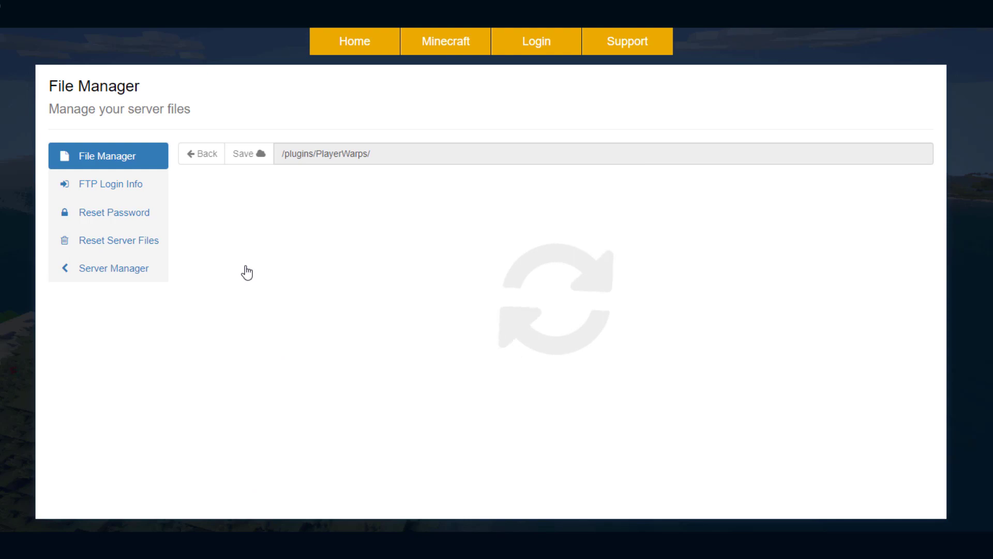
{"action": "scroll", "coordinate": [244, 339], "scroll_direction": "down", "scroll_amount": 3}
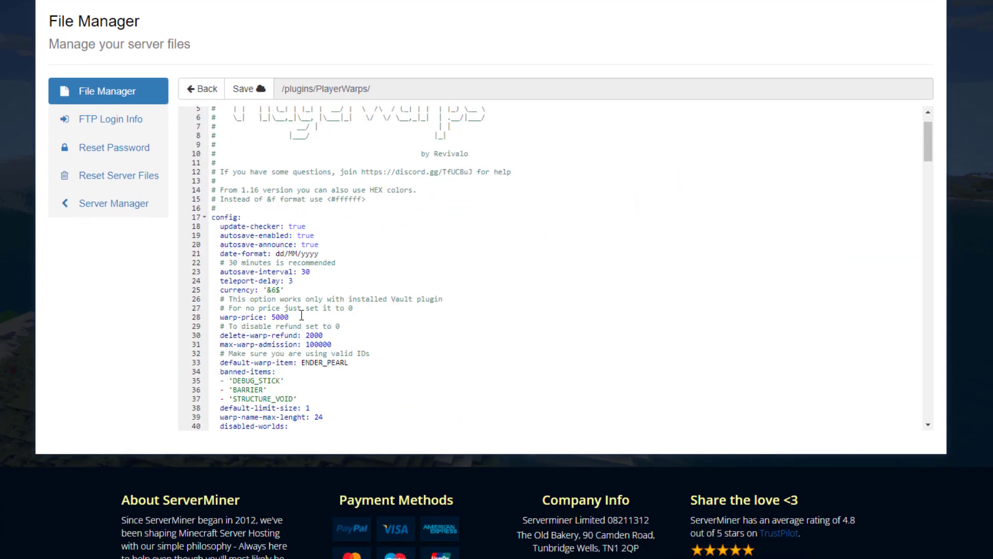
{"action": "scroll", "coordinate": [301, 315], "scroll_direction": "down", "scroll_amount": 2}
{"action": "left_click_drag", "start_coordinate": [299, 244], "coordinate": [212, 234]}
{"action": "left_click", "coordinate": [345, 261]}
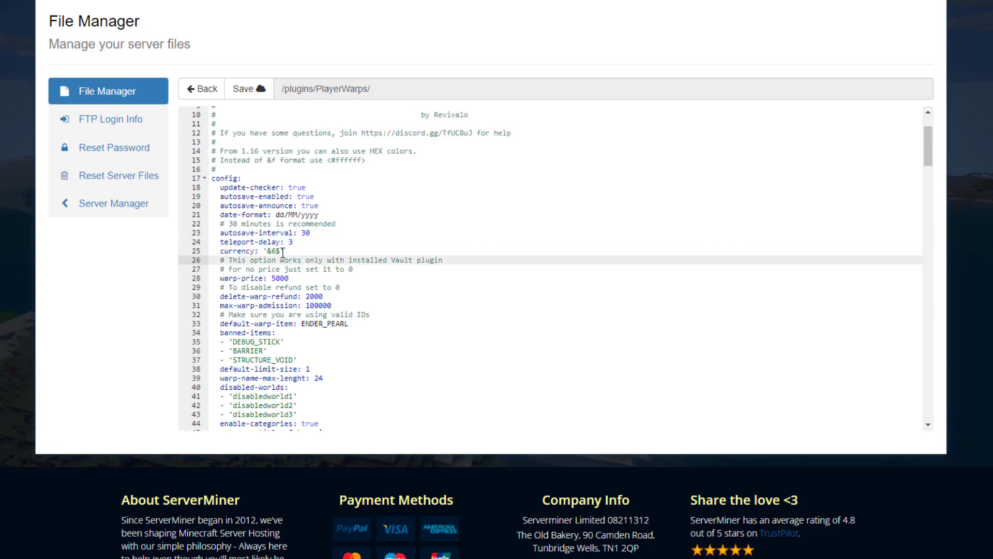
{"action": "scroll", "coordinate": [302, 306], "scroll_direction": "down", "scroll_amount": 2}
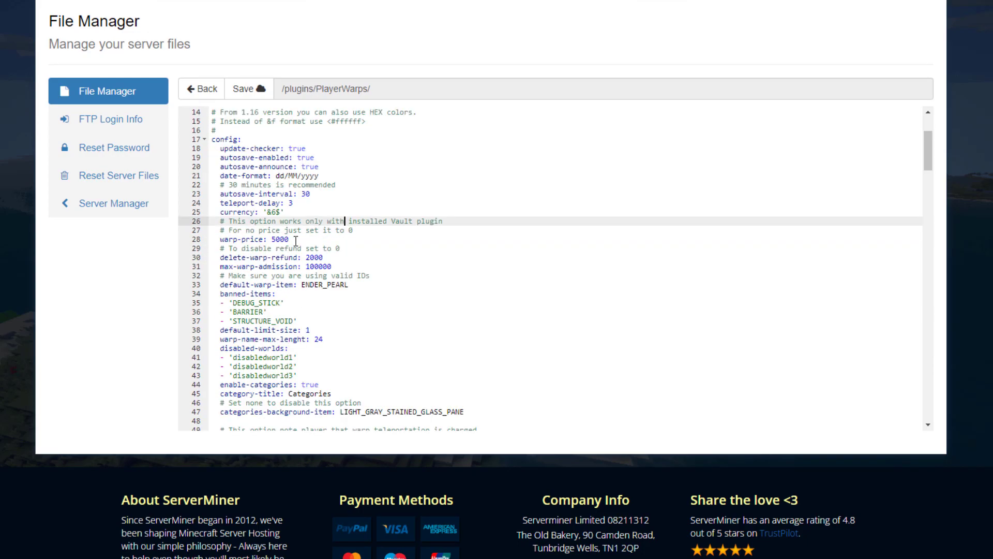
{"action": "left_click_drag", "start_coordinate": [296, 241], "coordinate": [209, 239]}
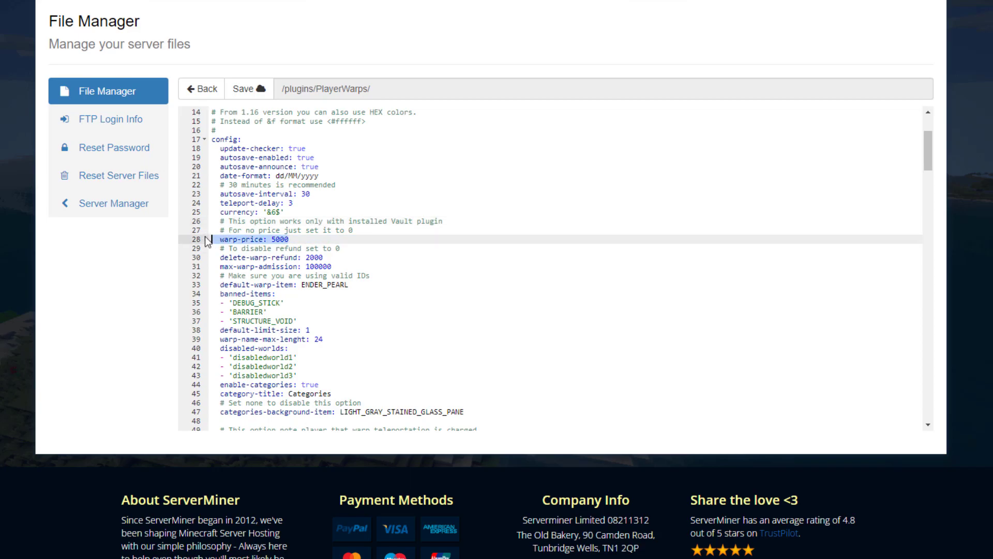
{"action": "left_click", "coordinate": [363, 267]}
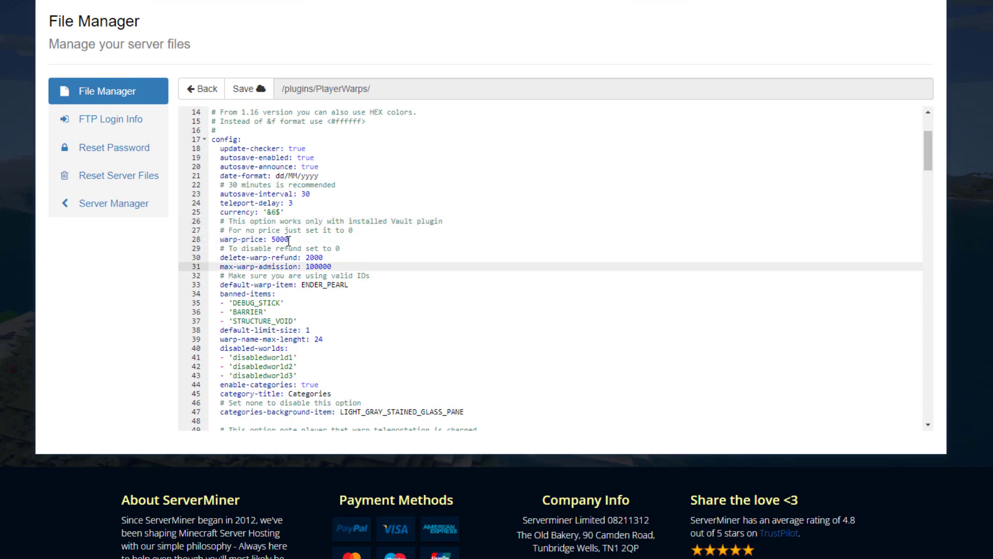
Examine the delete-warp-refund, default-warp-item, banned-items and disabled-worlds settings in config.yml.
{"action": "scroll", "coordinate": [336, 295], "scroll_direction": "down", "scroll_amount": 3}
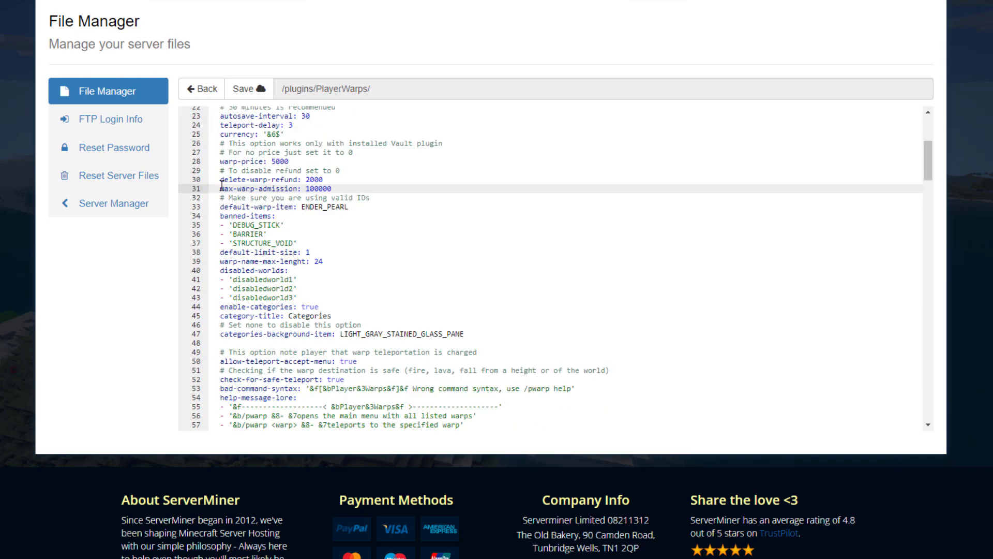
{"action": "left_click_drag", "start_coordinate": [220, 182], "coordinate": [332, 181]}
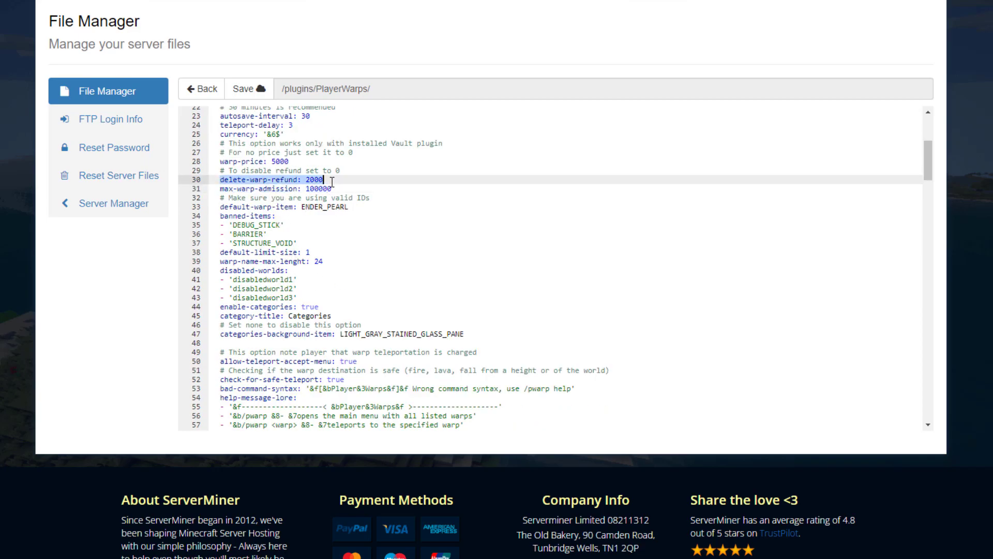
{"action": "left_click", "coordinate": [341, 208]}
{"action": "scroll", "coordinate": [293, 245], "scroll_direction": "down", "scroll_amount": 2}
{"action": "left_click", "coordinate": [291, 231]}
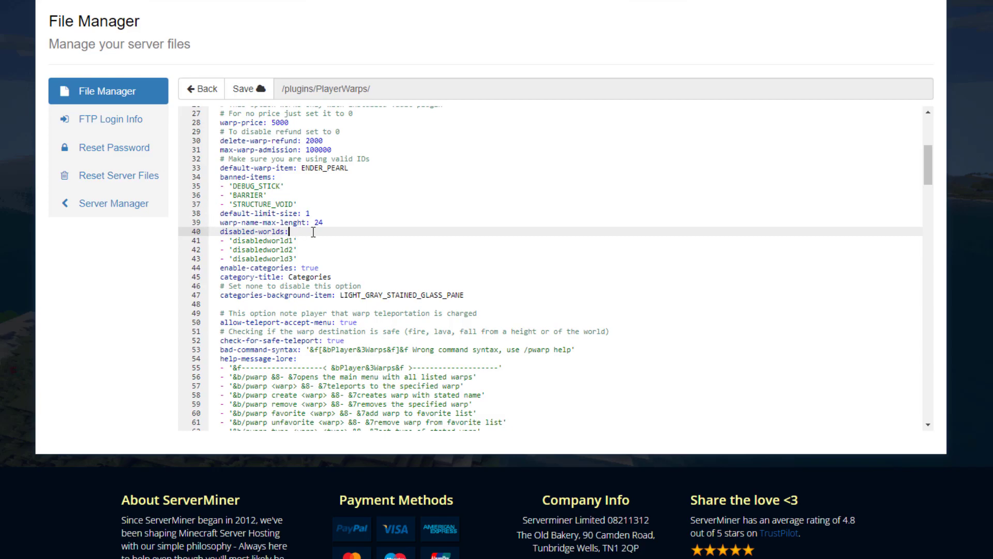
Read through the help text, plugin messages, warp-lore placeholders and remaining entries in config.yml.
{"action": "scroll", "coordinate": [362, 267], "scroll_direction": "down", "scroll_amount": 5}
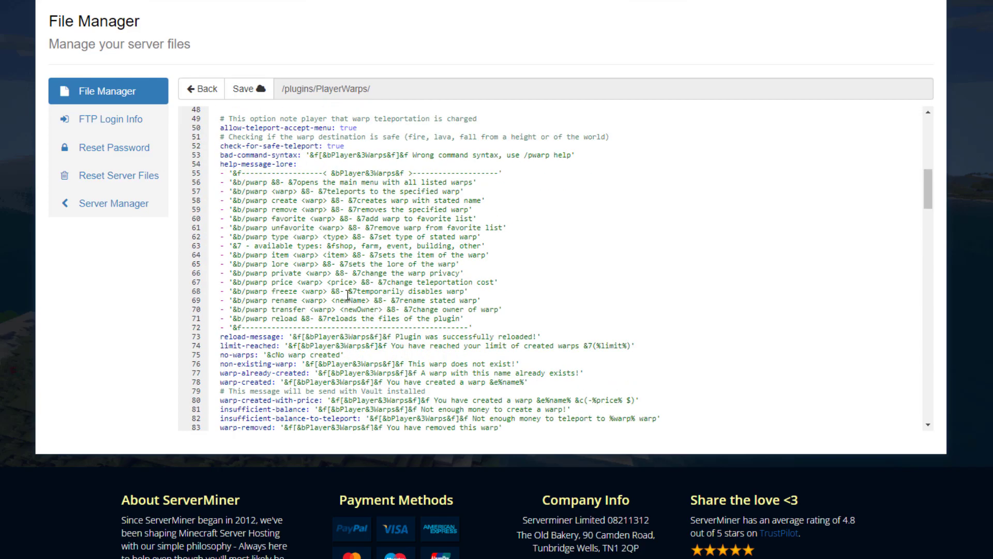
{"action": "scroll", "coordinate": [340, 288], "scroll_direction": "down", "scroll_amount": 1}
{"action": "scroll", "coordinate": [331, 279], "scroll_direction": "down", "scroll_amount": 20}
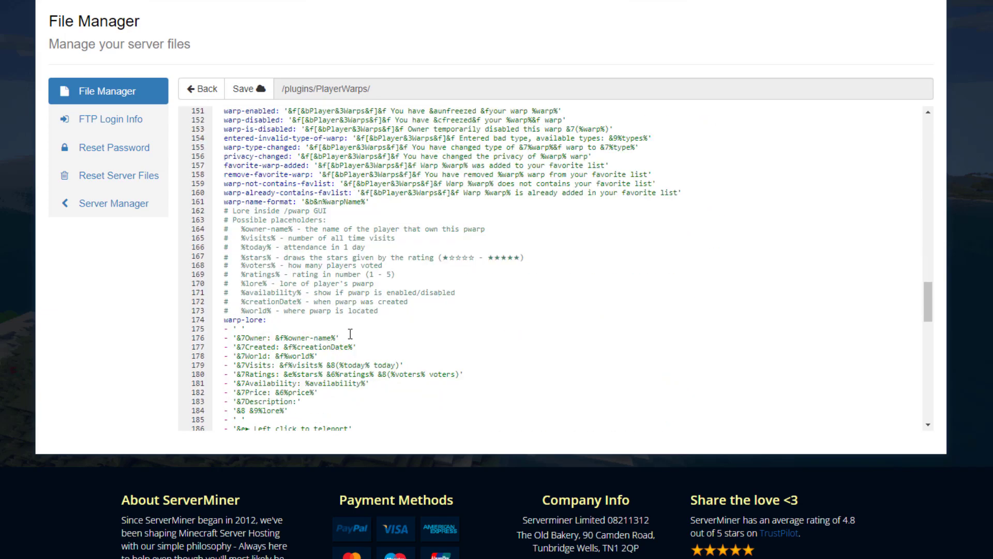
{"action": "scroll", "coordinate": [350, 334], "scroll_direction": "down", "scroll_amount": 15}
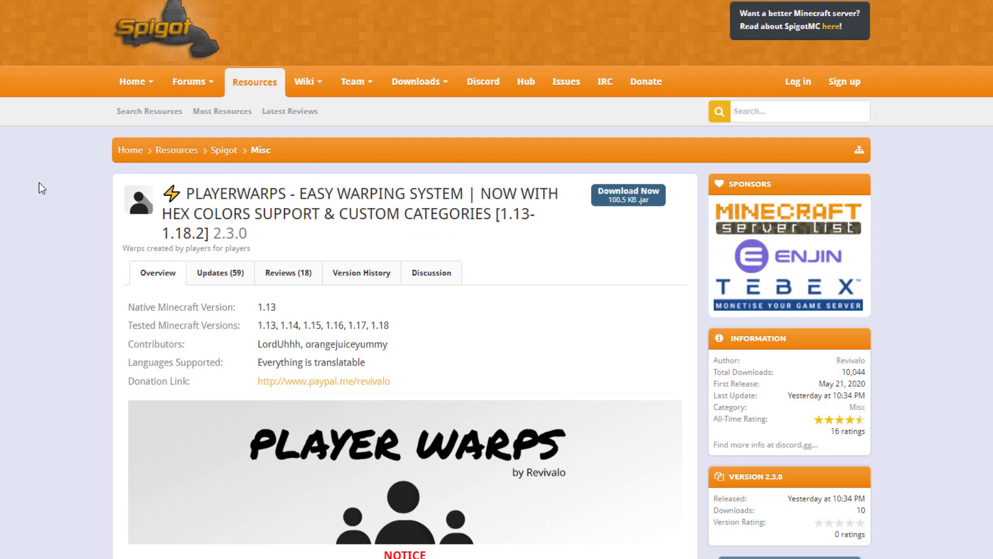
Look through the PlayerWarps resource page on Spigot for its features, commands and permissions, categories showcase and warp settings.
{"action": "scroll", "coordinate": [88, 250], "scroll_direction": "down", "scroll_amount": 6}
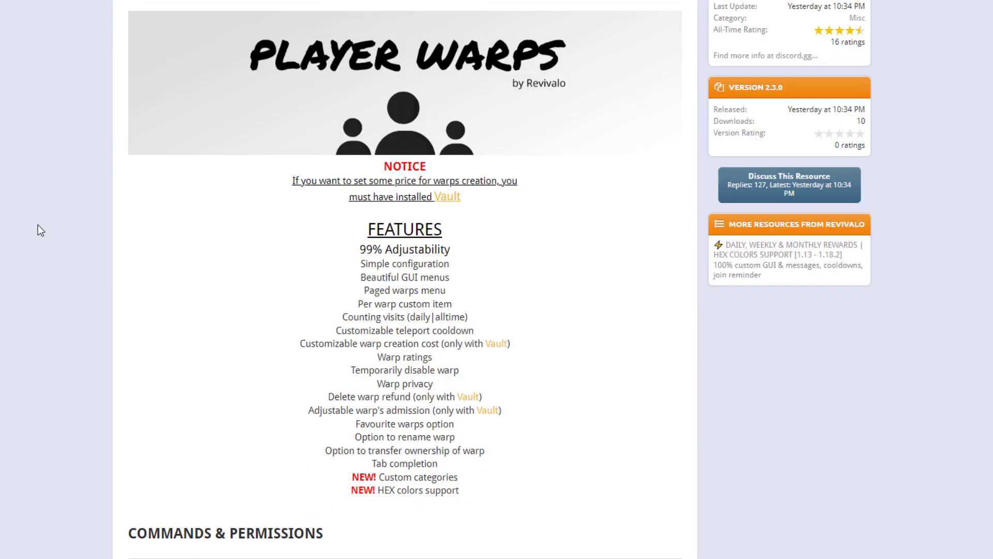
{"action": "scroll", "coordinate": [41, 230], "scroll_direction": "down", "scroll_amount": 11}
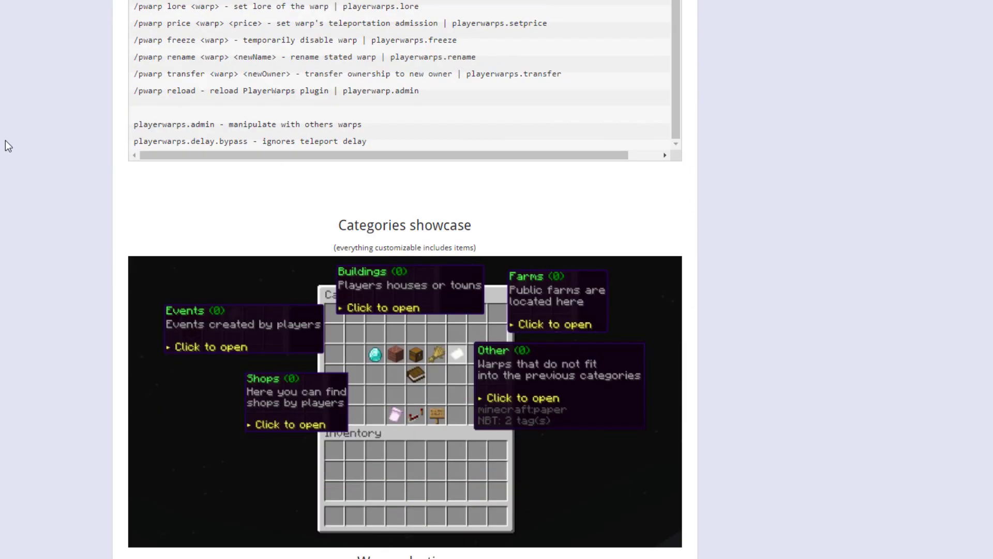
{"action": "scroll", "coordinate": [7, 145], "scroll_direction": "down", "scroll_amount": 4}
{"action": "scroll", "coordinate": [158, 145], "scroll_direction": "down", "scroll_amount": 11}
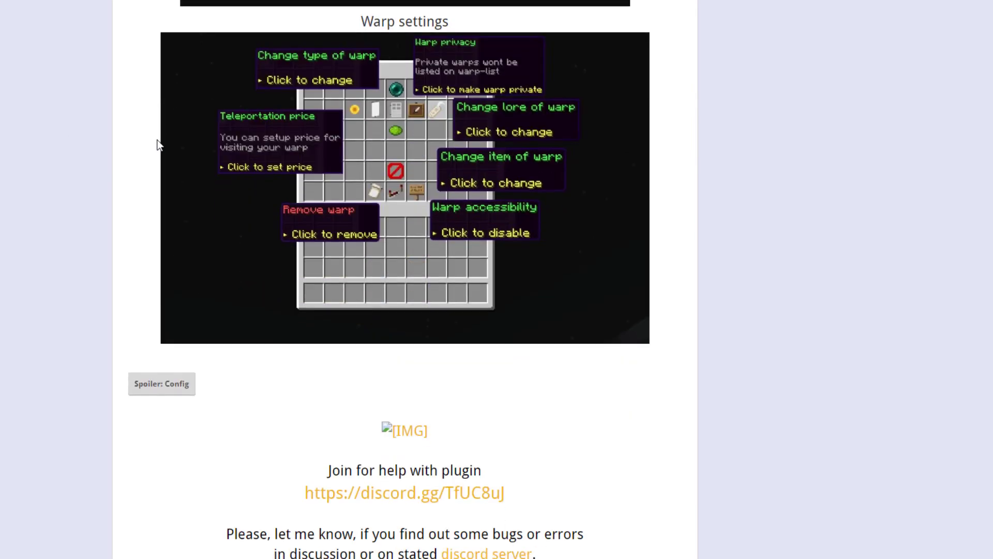